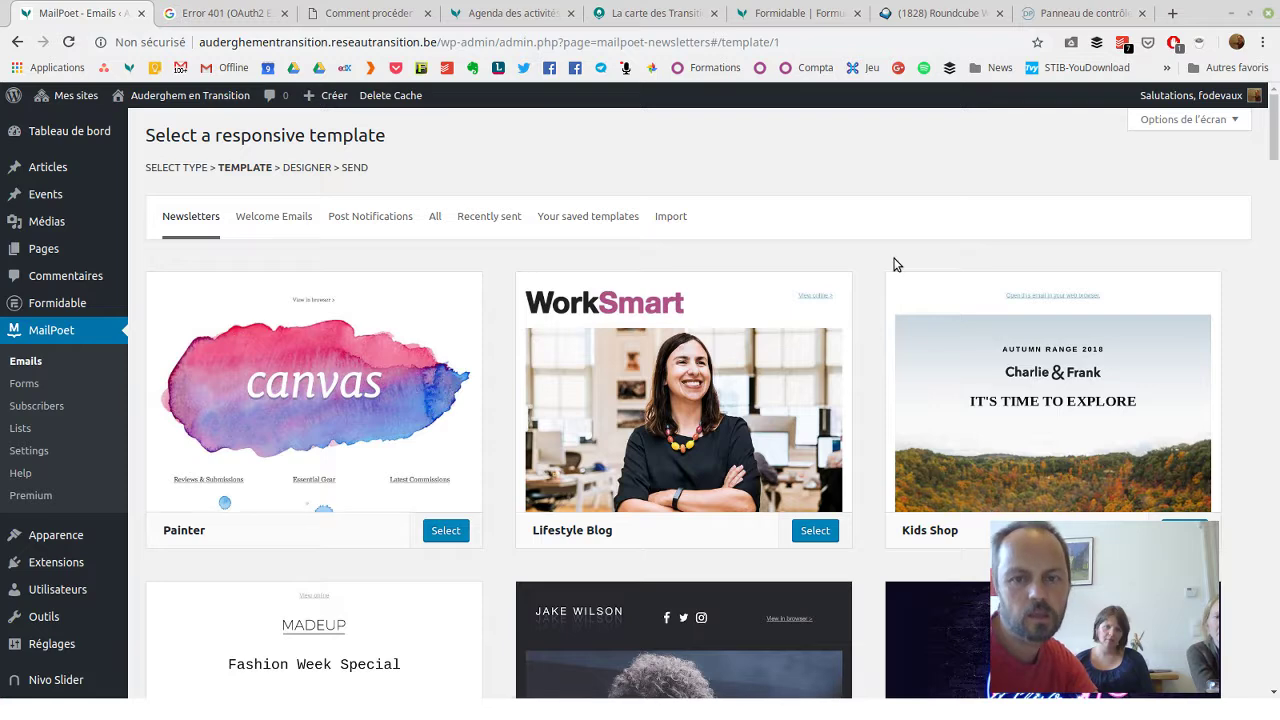
- Preview the Kids Shop newsletter template and select it for the new email
click(988, 397)
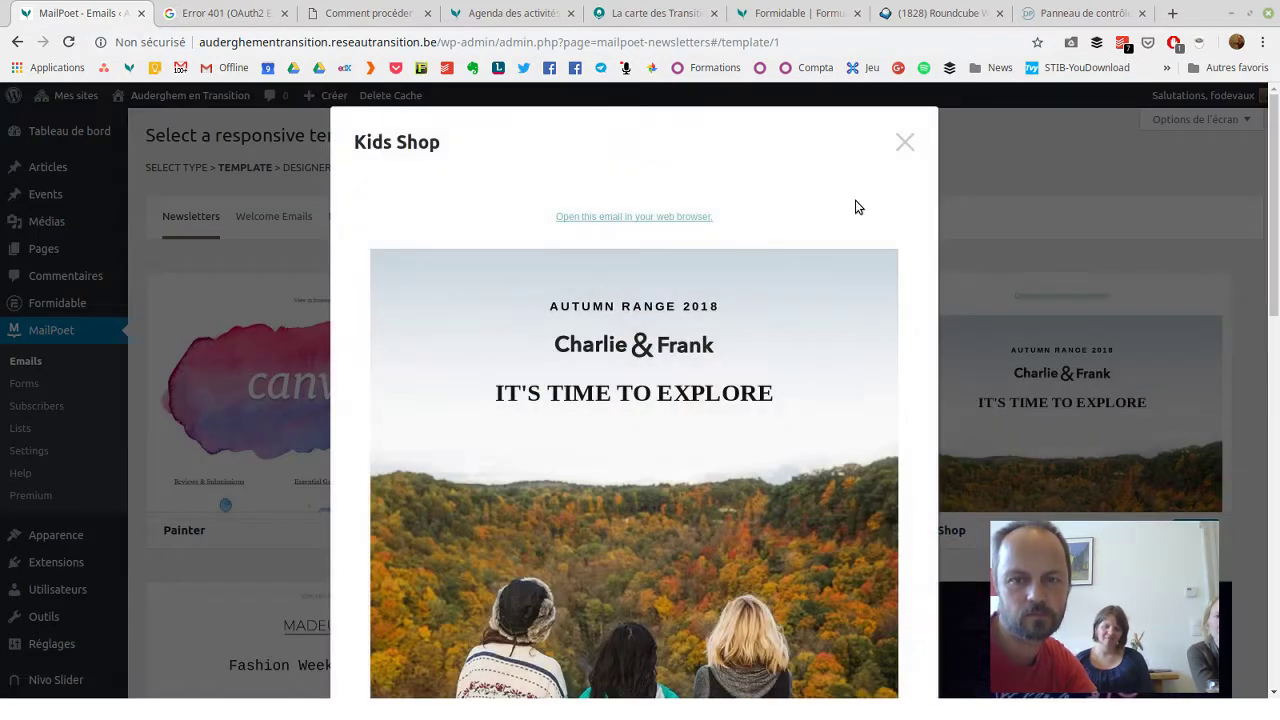
click(904, 143)
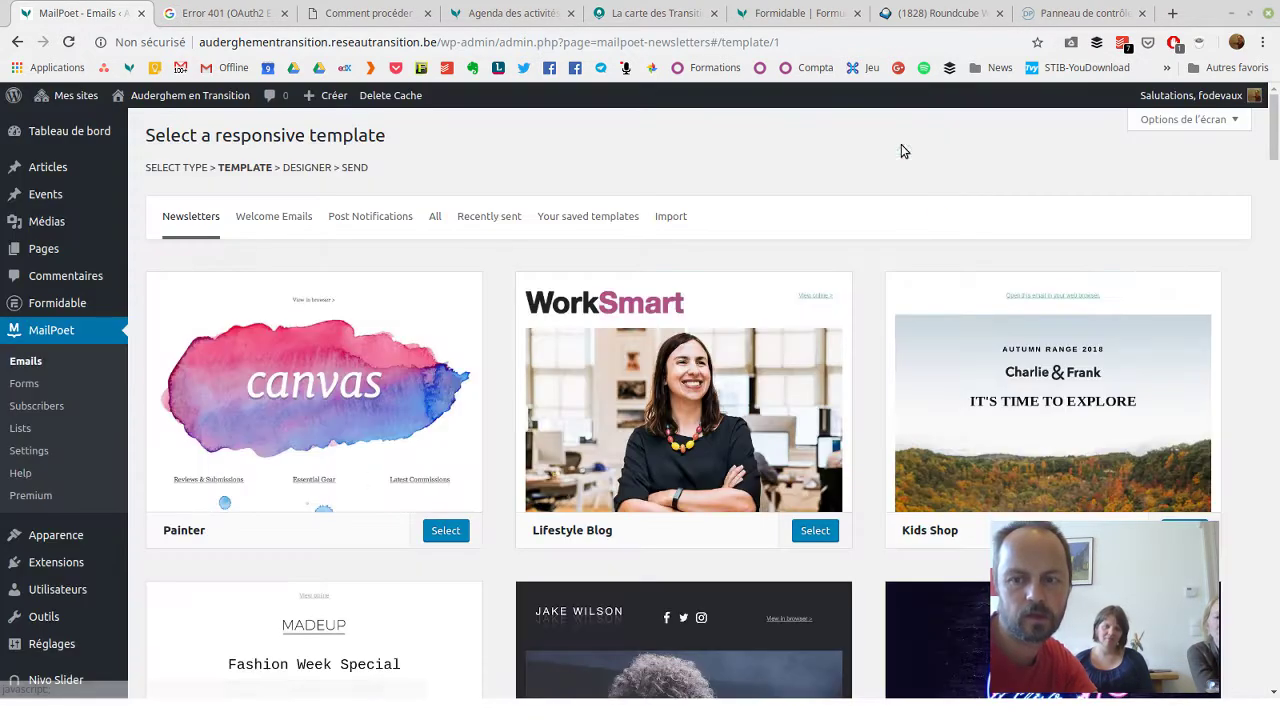
click(1184, 530)
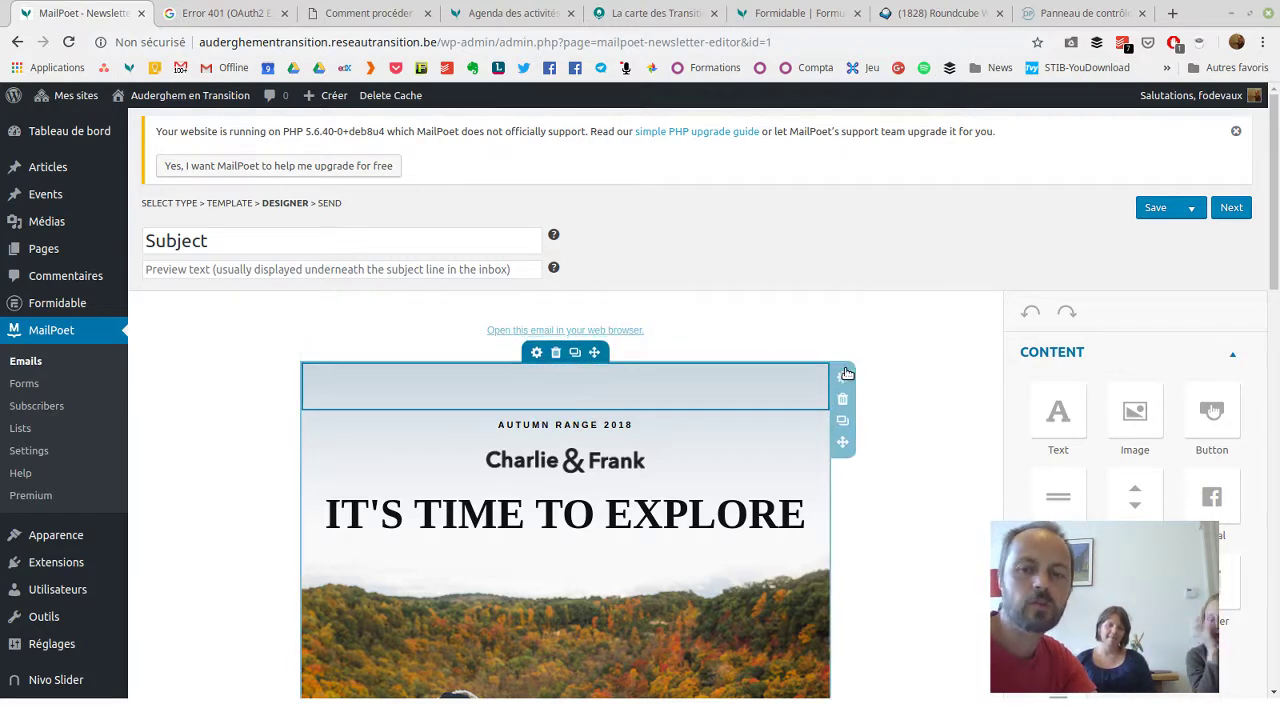
- Add a text block below the photo of the three people, followed by a spacer under that text
scroll(972, 341, down, 3)
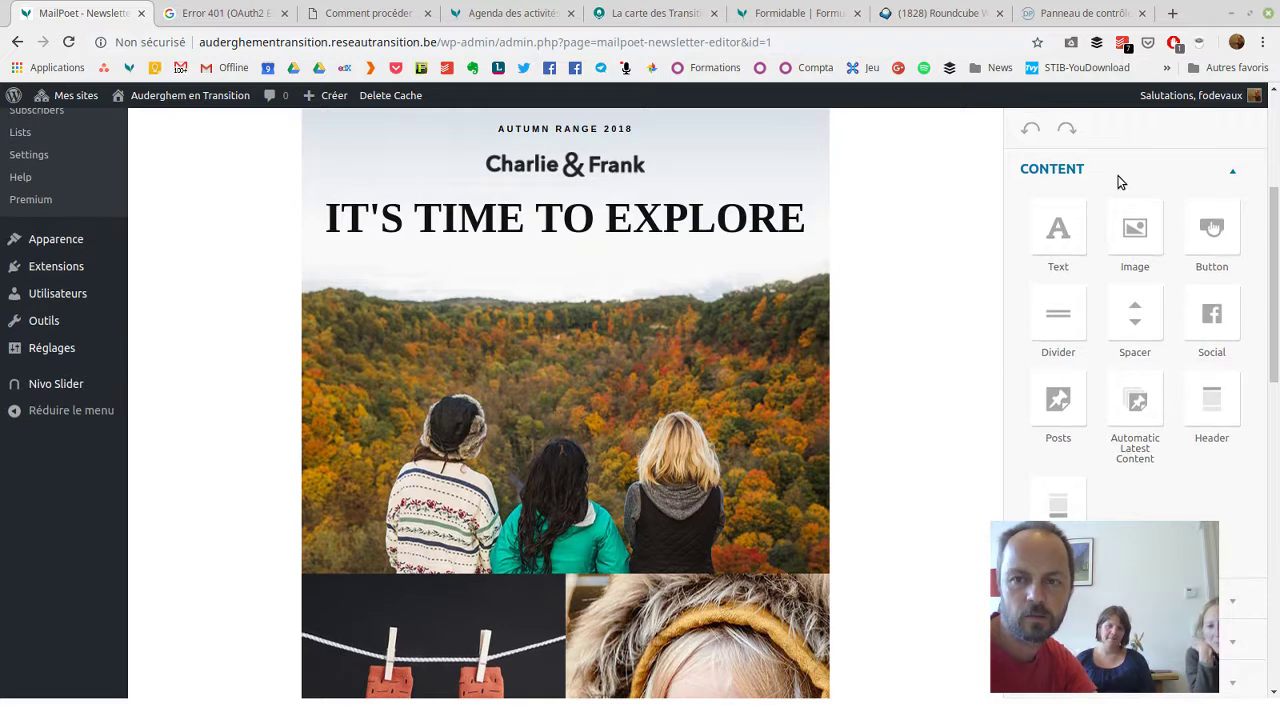
drag(1058, 228, 560, 633)
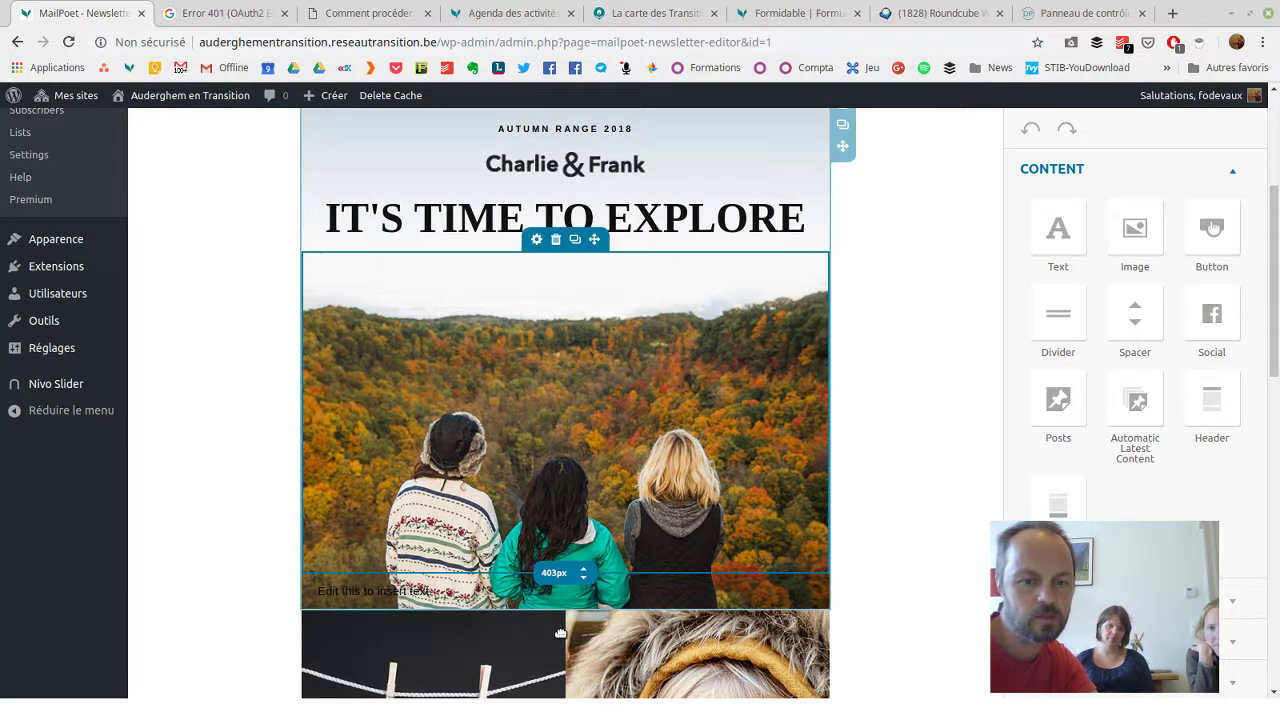
scroll(856, 458, down, 3)
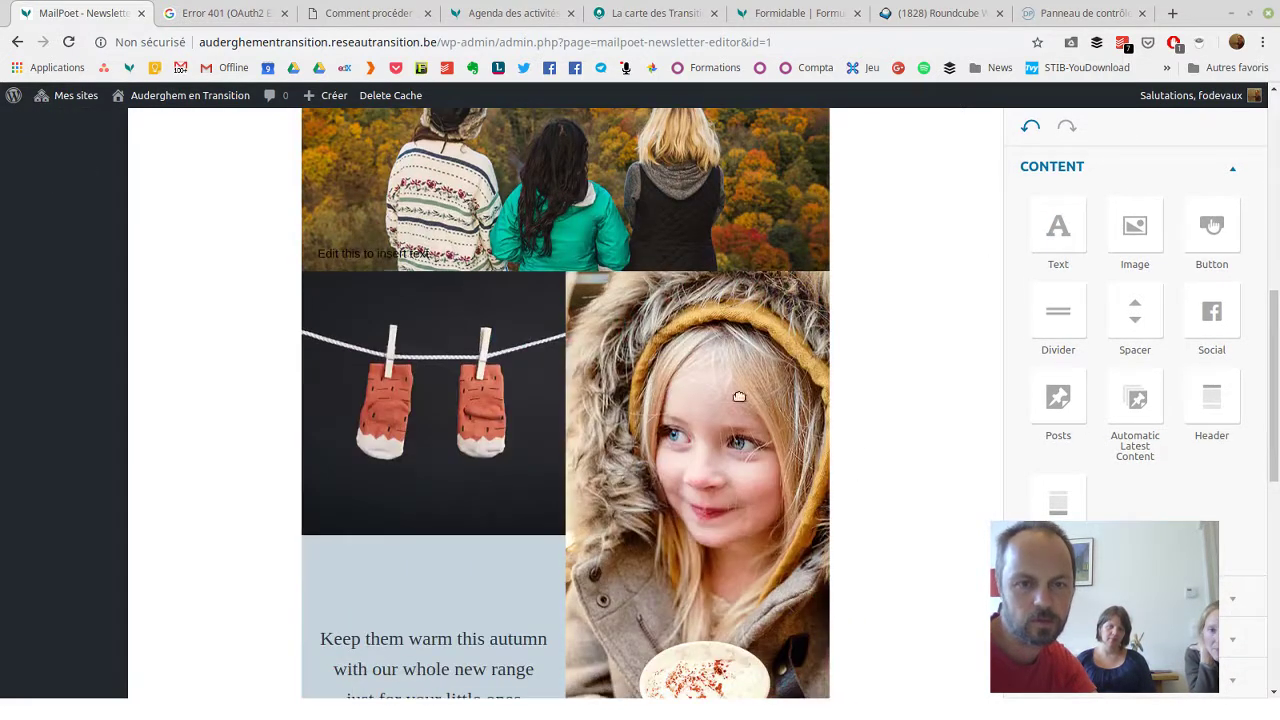
click(420, 253)
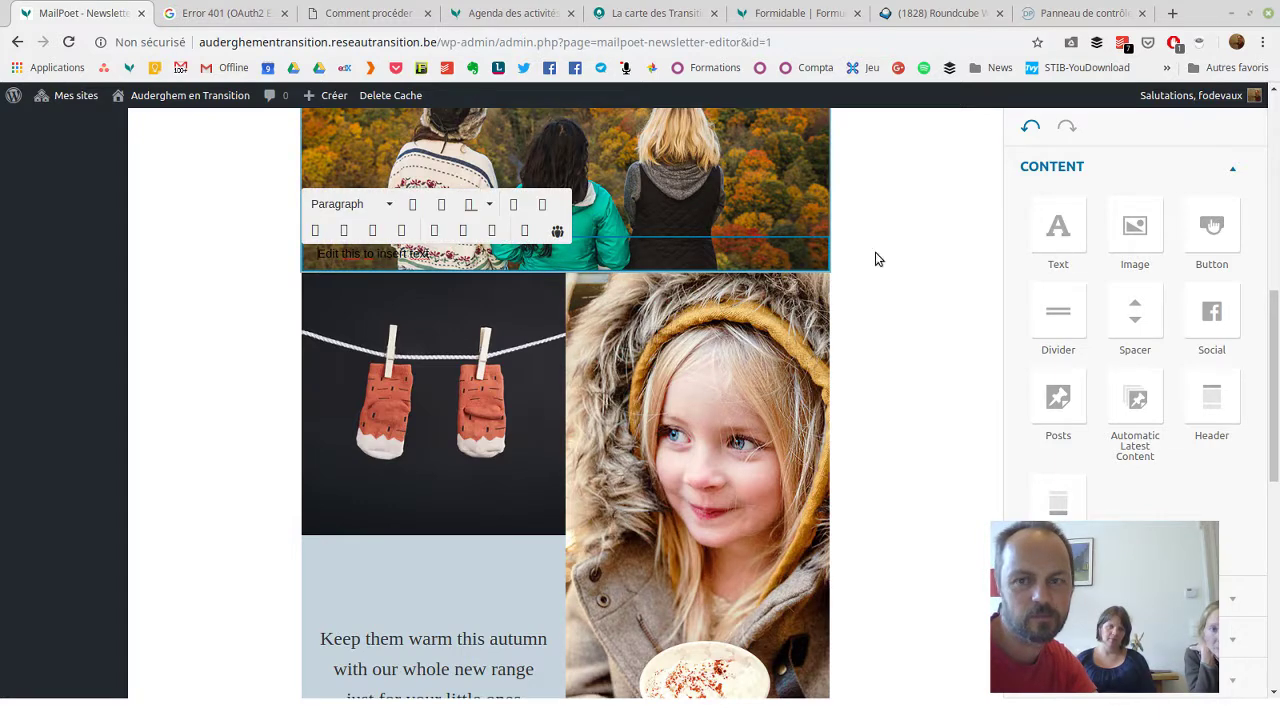
drag(1135, 312, 638, 270)
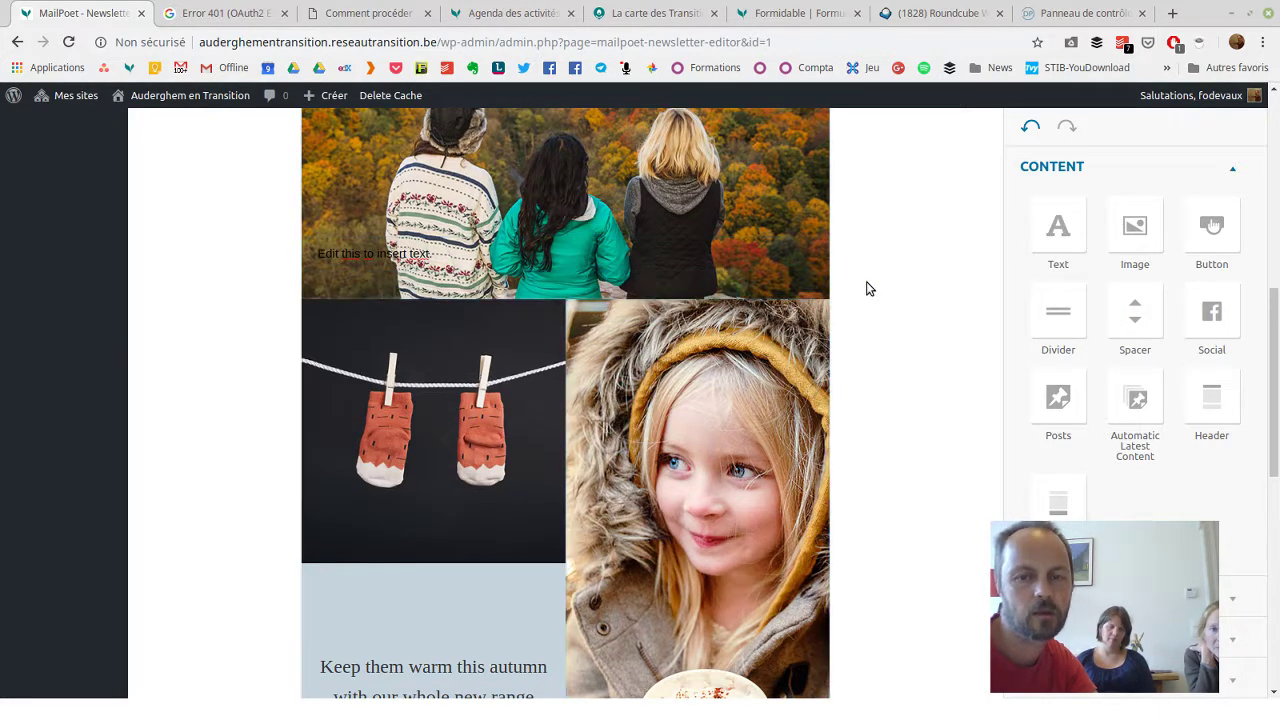
- Replace the heading text beside the red checked shirt photo with "Coucou les copains"
scroll(911, 268, down, 6)
click(698, 368)
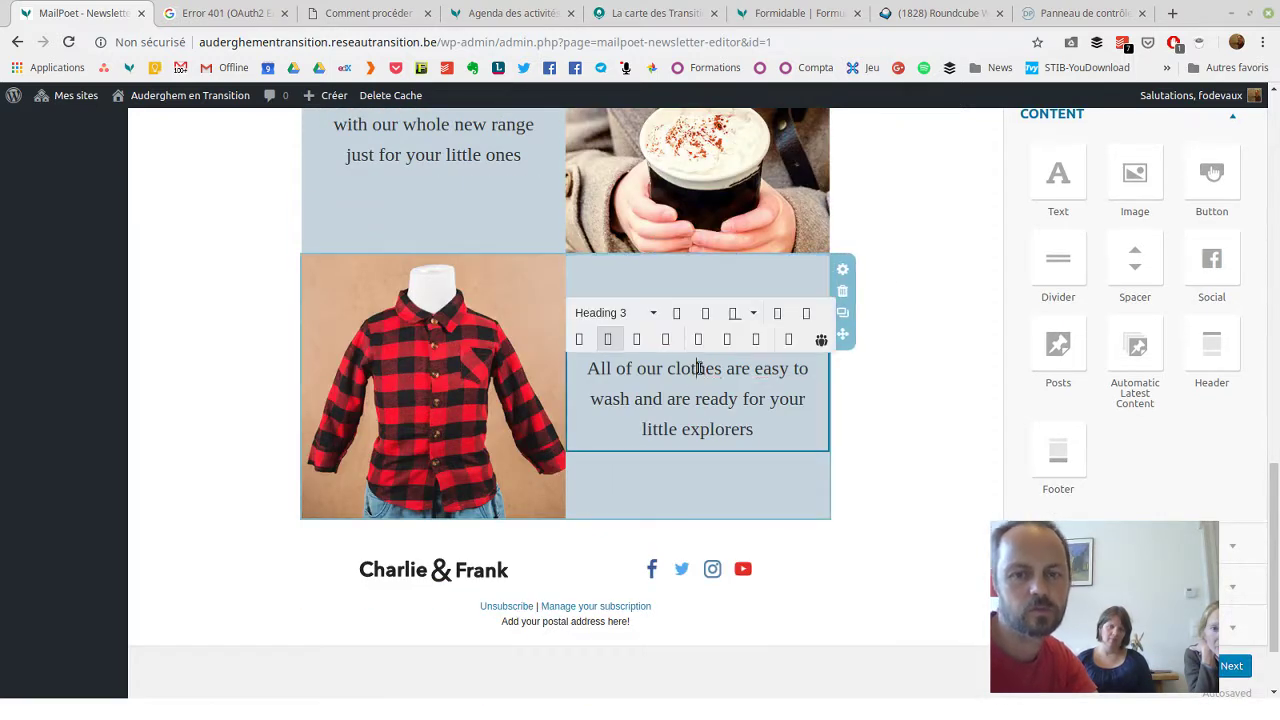
triple_click(688, 392)
text(Cocuou le)
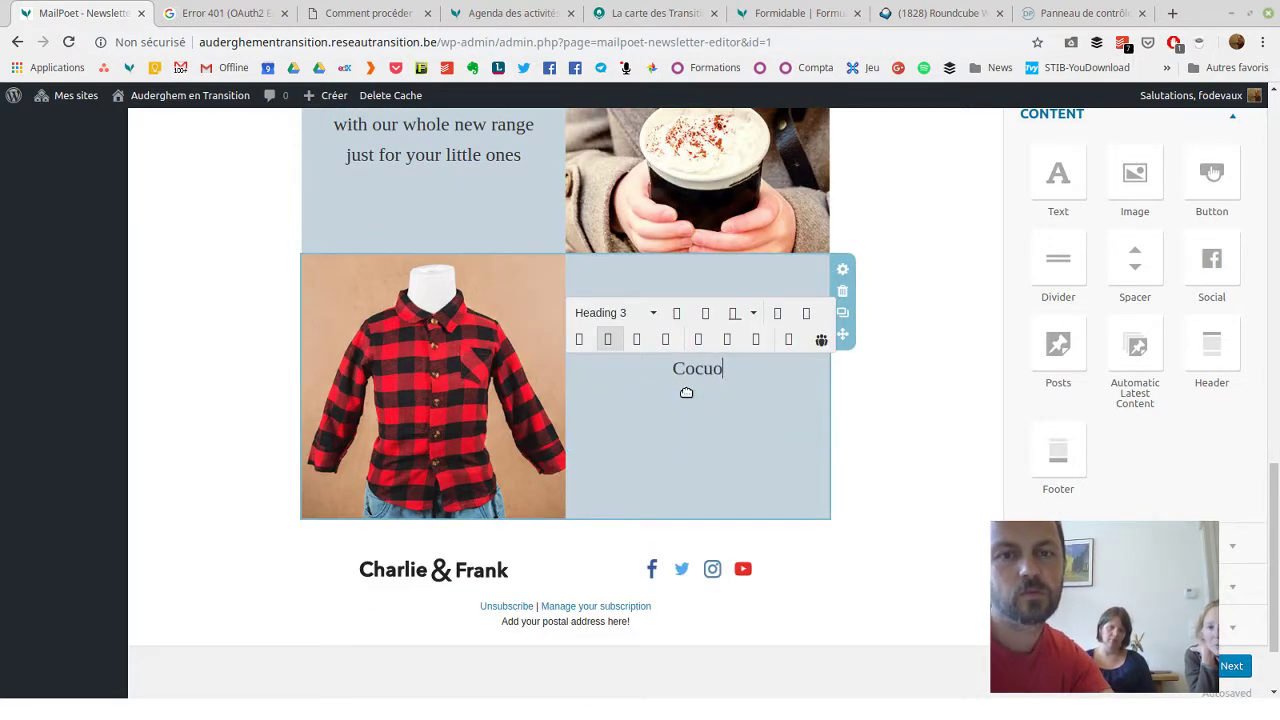
key(BackSpace)
key(BackSpace)
key(BackSpace)
key(BackSpace)
key(BackSpace)
key(BackSpace)
key(BackSpace)
text(ucou)
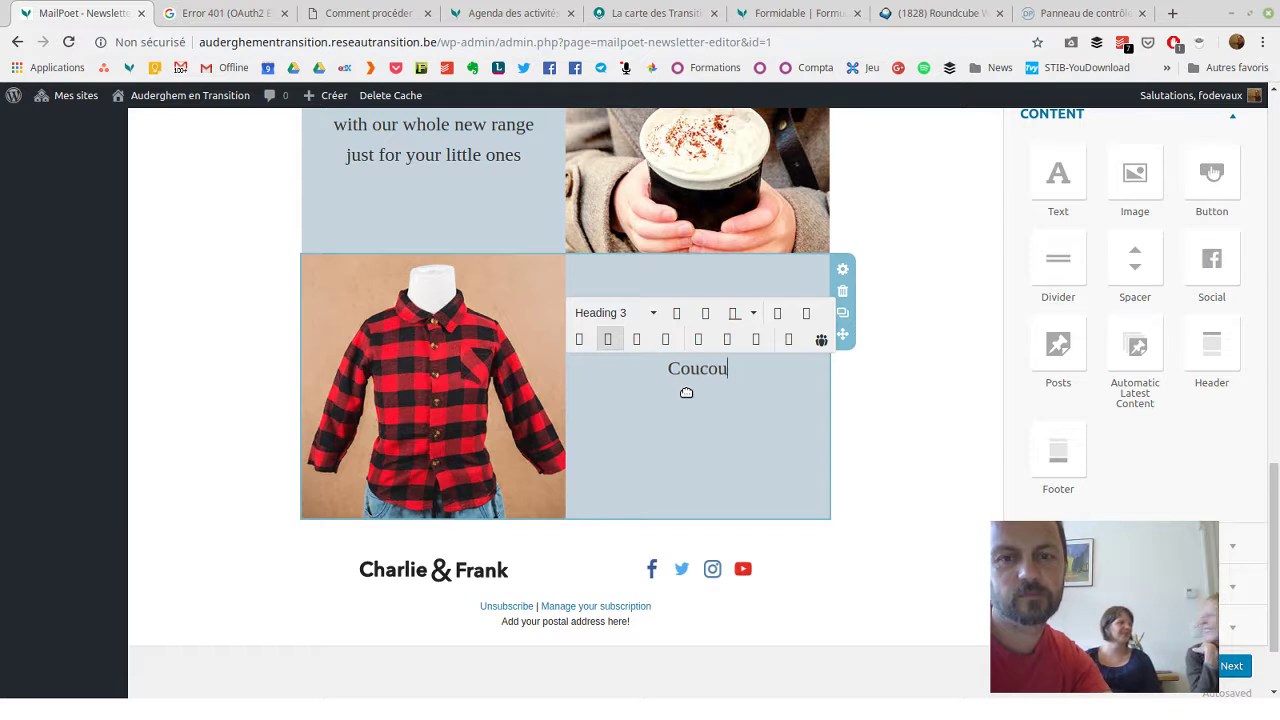
text( les copains)
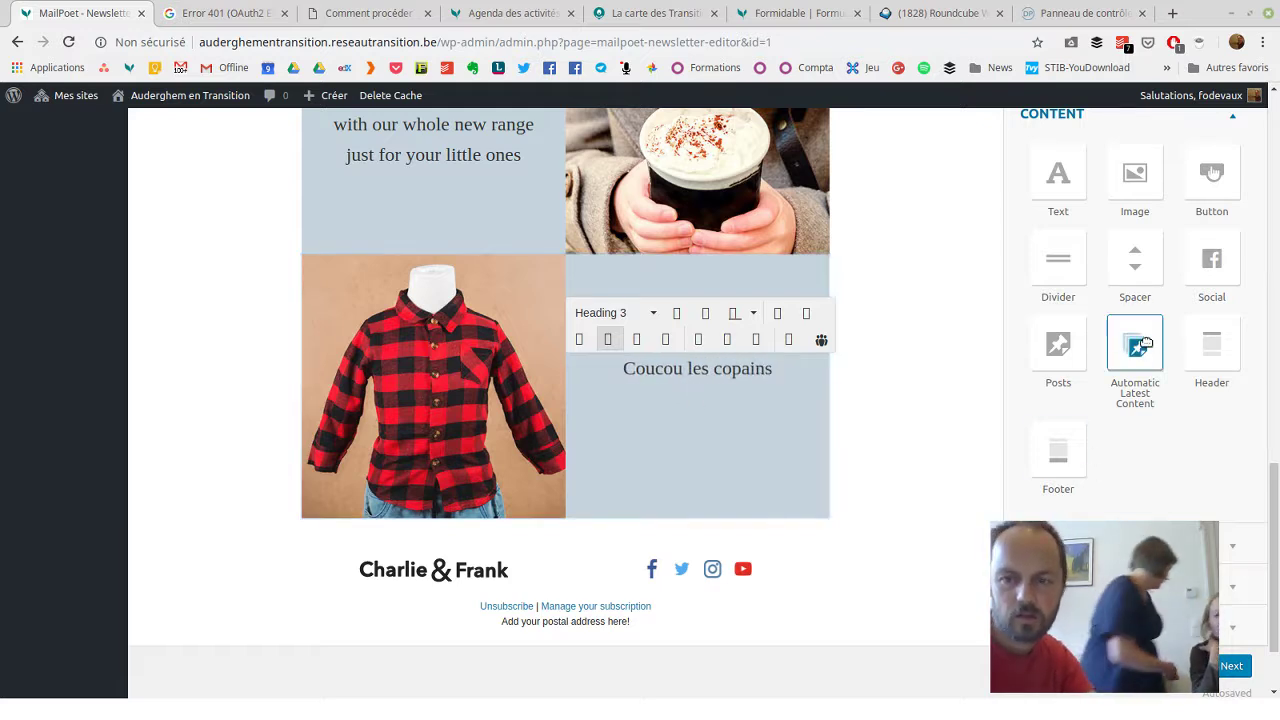
- Insert the first Auderghem en Transition logo from the media library above the "Autumn Range 2018" heading
drag(1108, 200, 1089, 240)
scroll(918, 249, up, 5)
scroll(918, 249, up, 5)
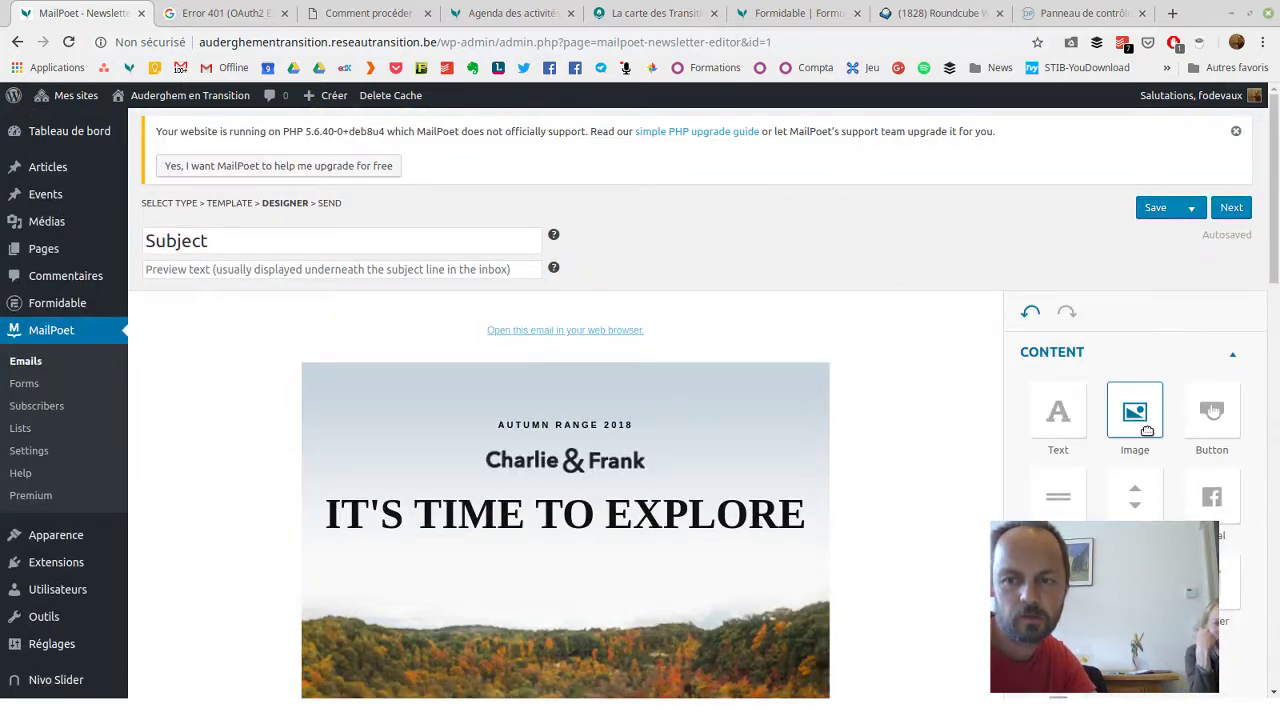
drag(1140, 418, 690, 352)
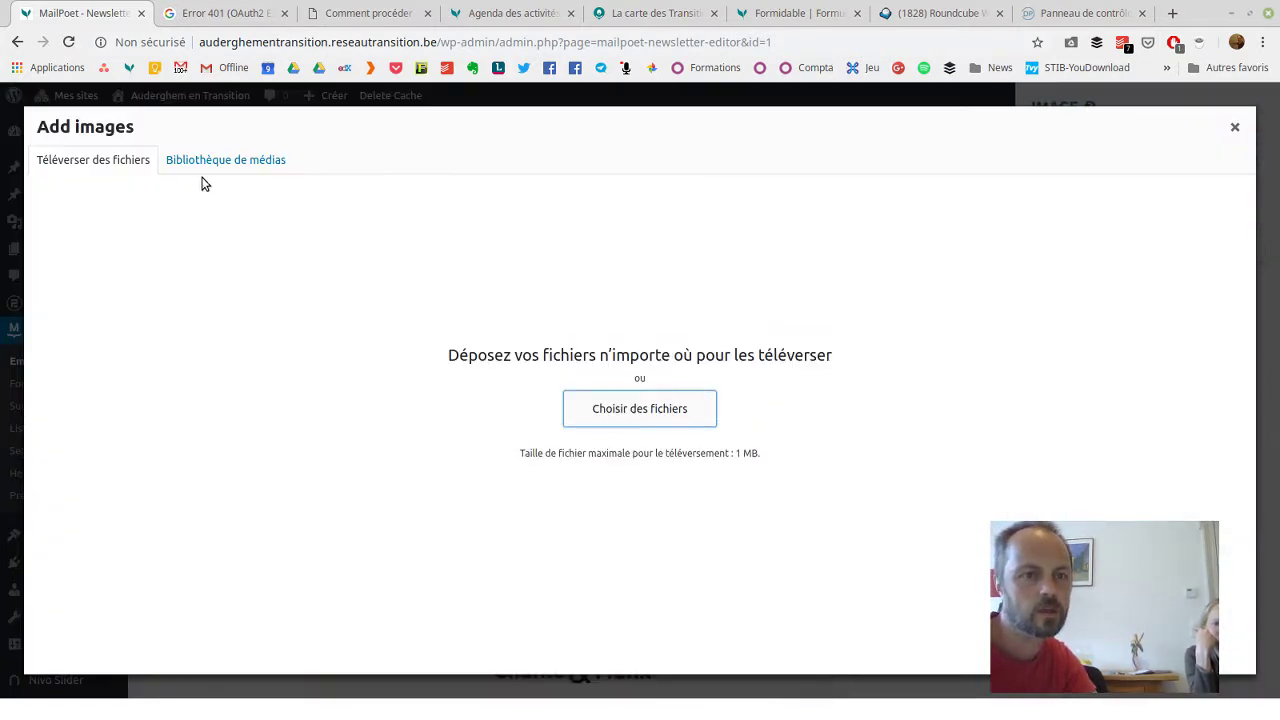
click(226, 160)
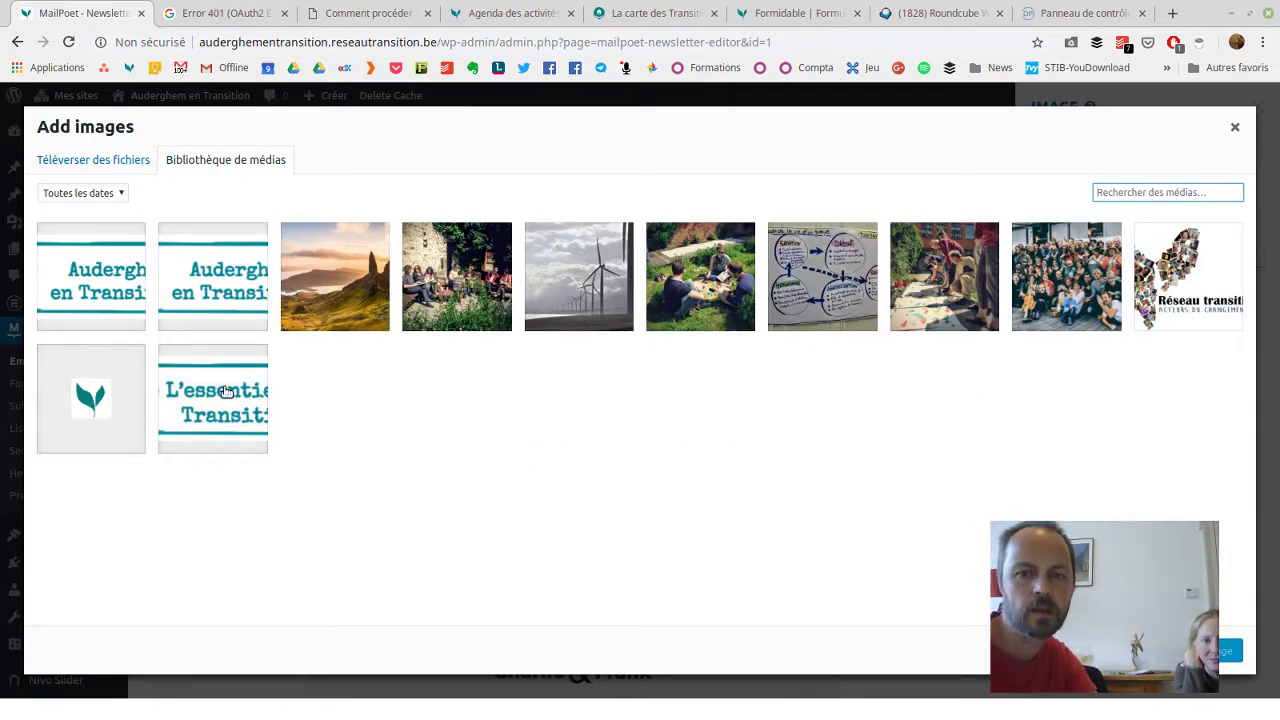
click(99, 283)
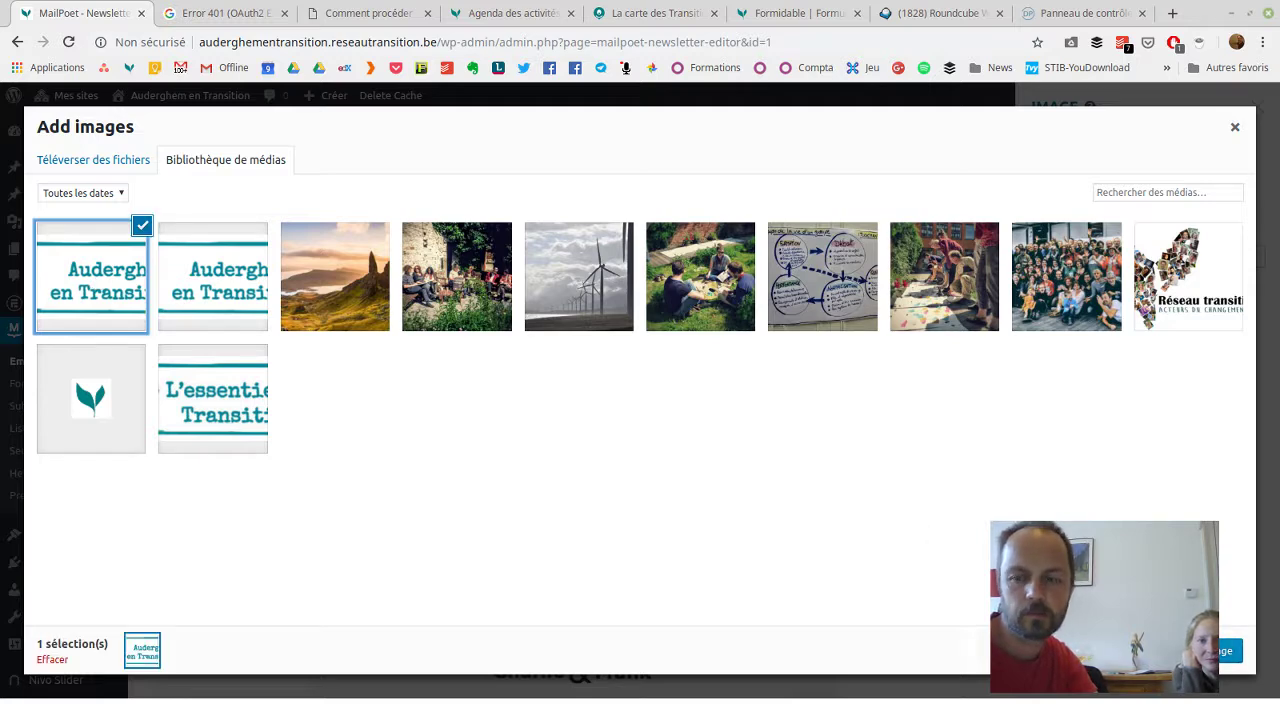
click(1225, 651)
click(865, 413)
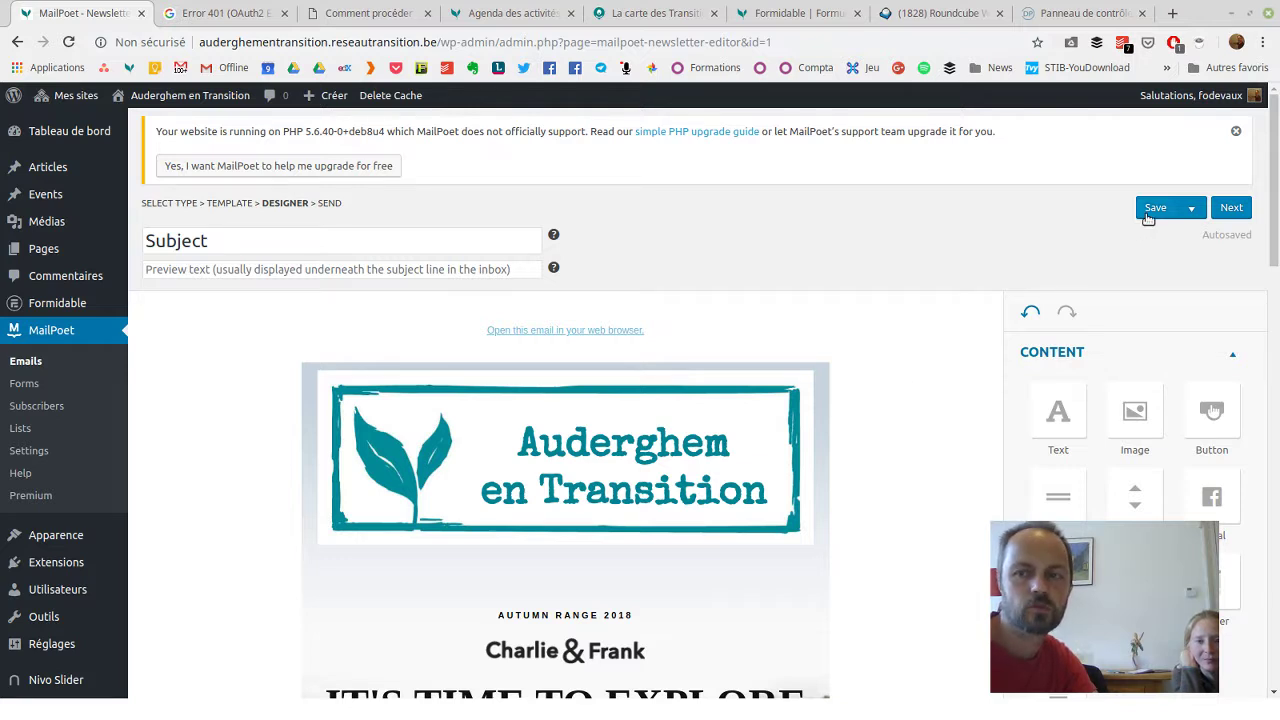
- Proceed to the newsletter's final sending details and examine the list, sender, reply-to and scheduling fields
click(1230, 209)
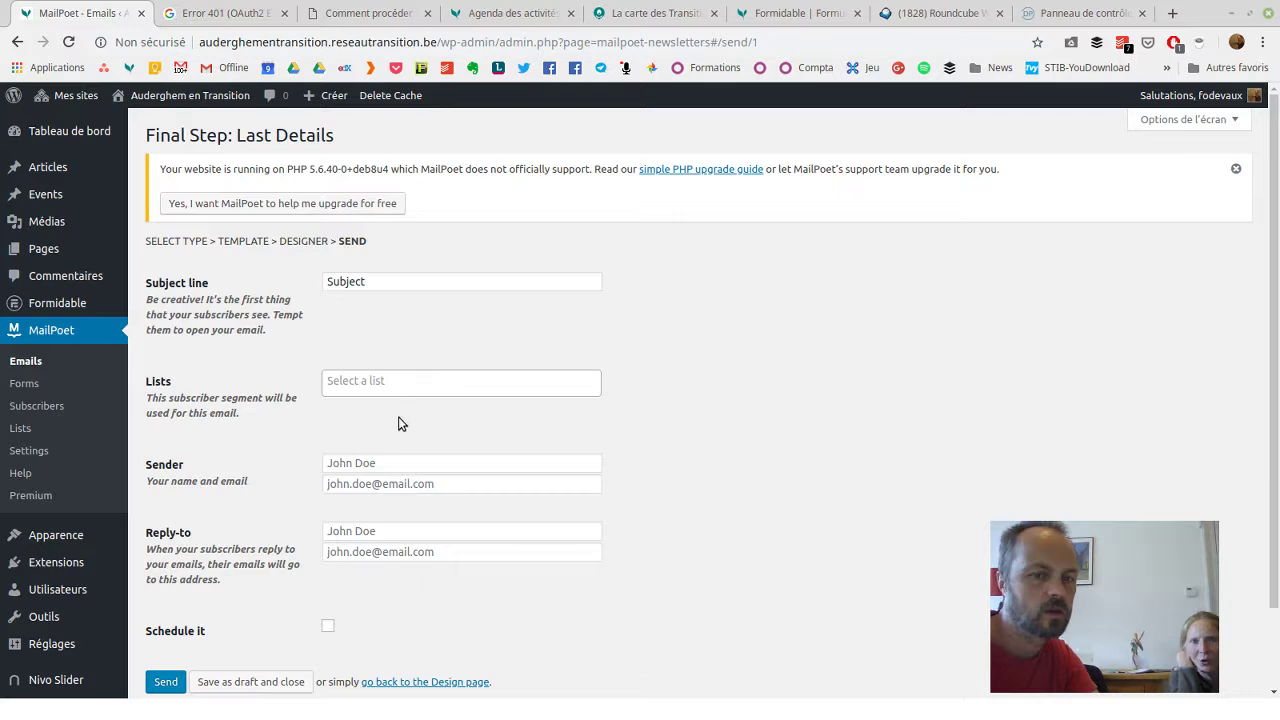
click(386, 462)
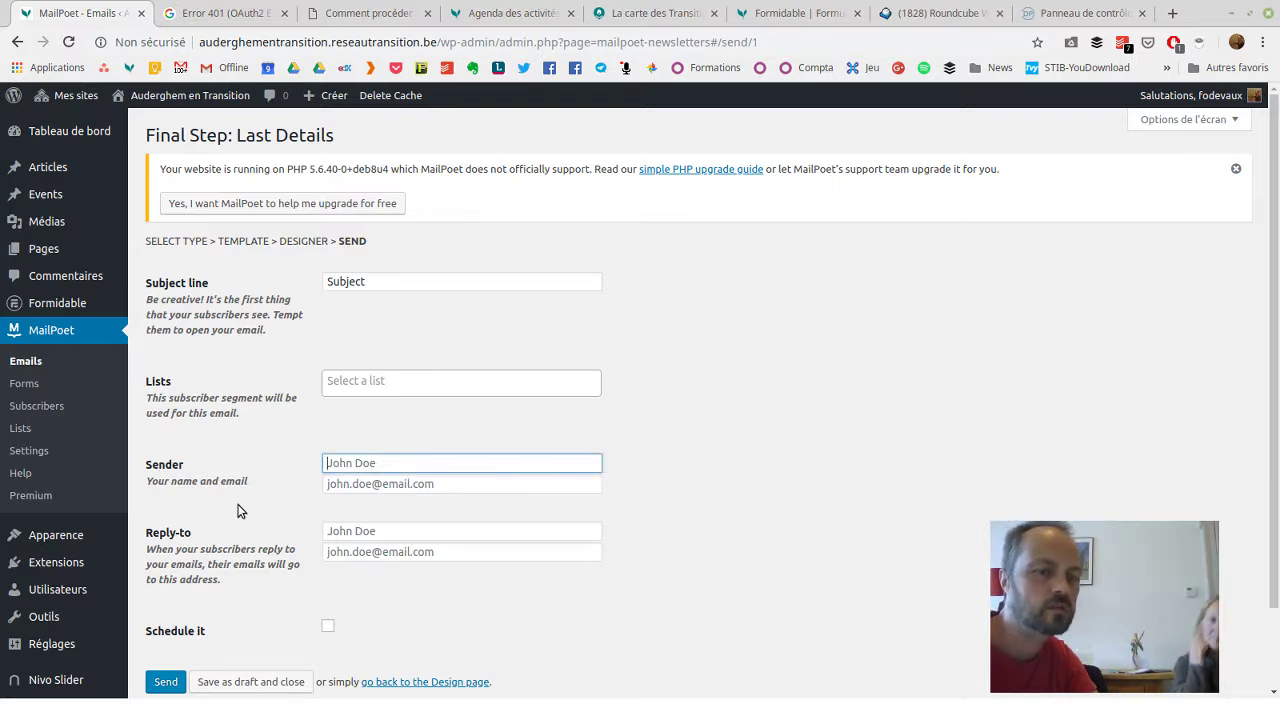
scroll(333, 587, down, 1)
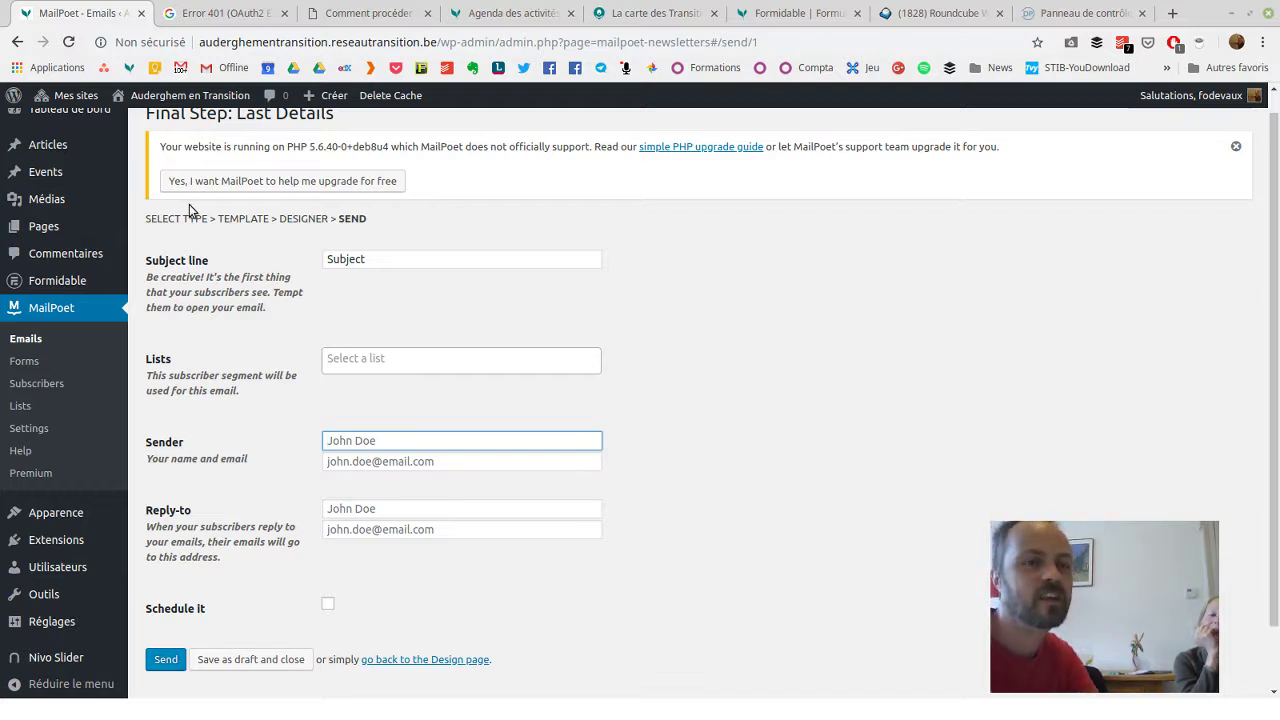
- Visit the Auderghem en Transition website and view the form on its Contact page
click(165, 95)
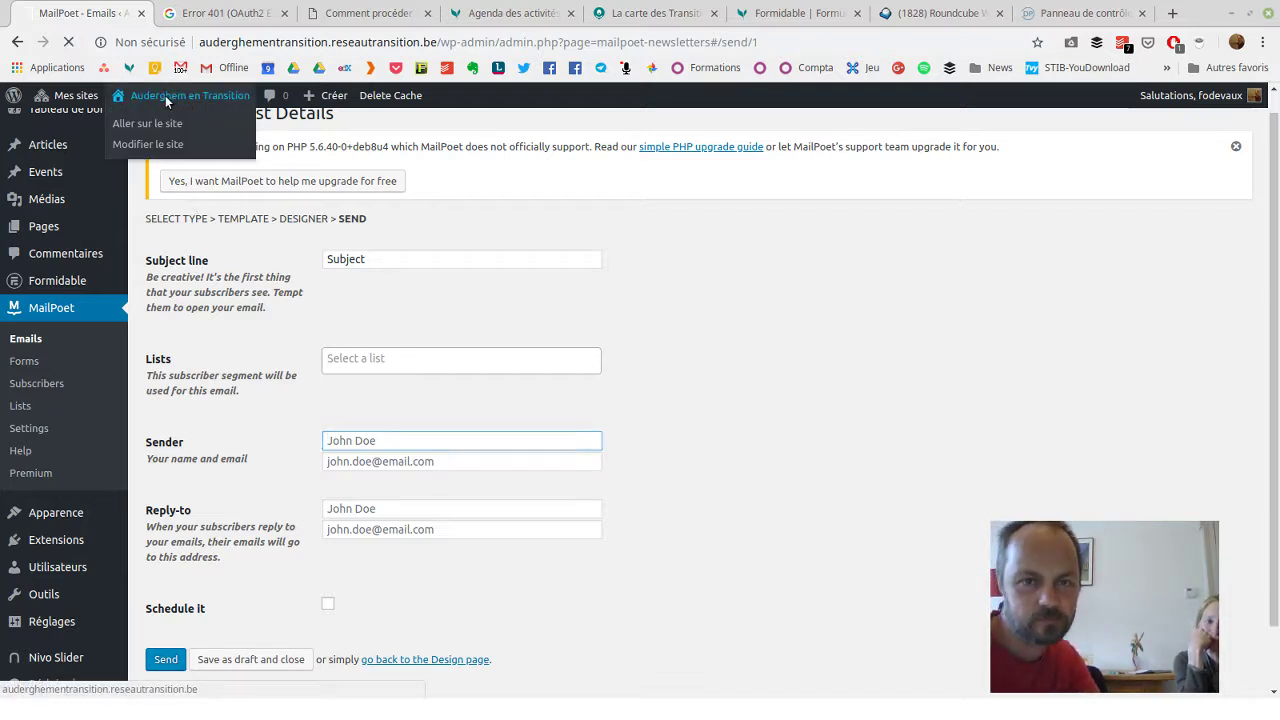
drag(165, 95, 663, 355)
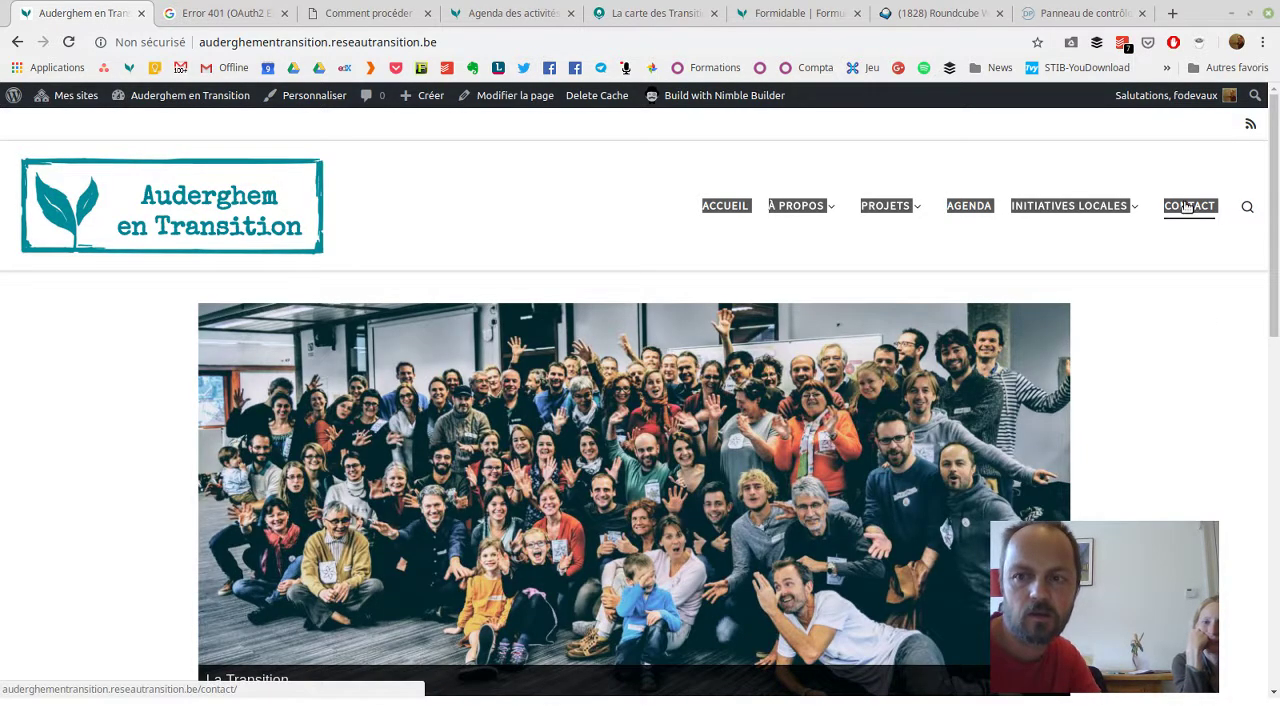
click(1185, 206)
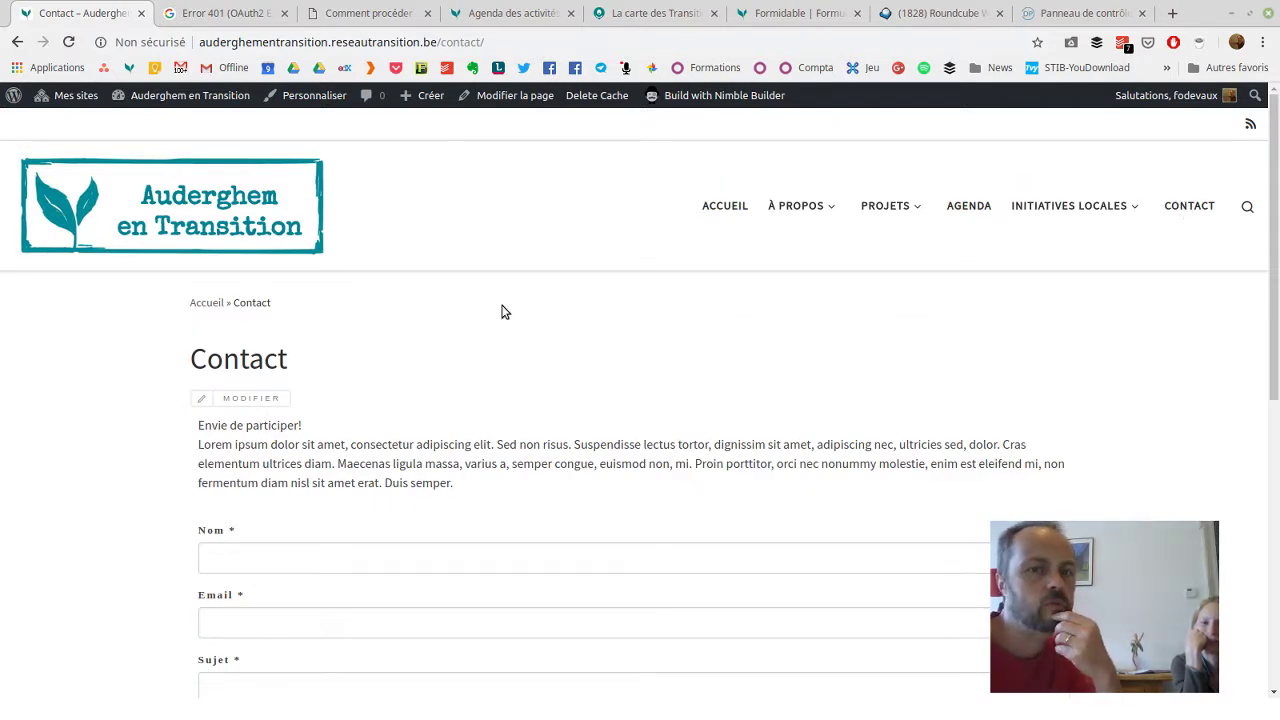
scroll(517, 236, down, 4)
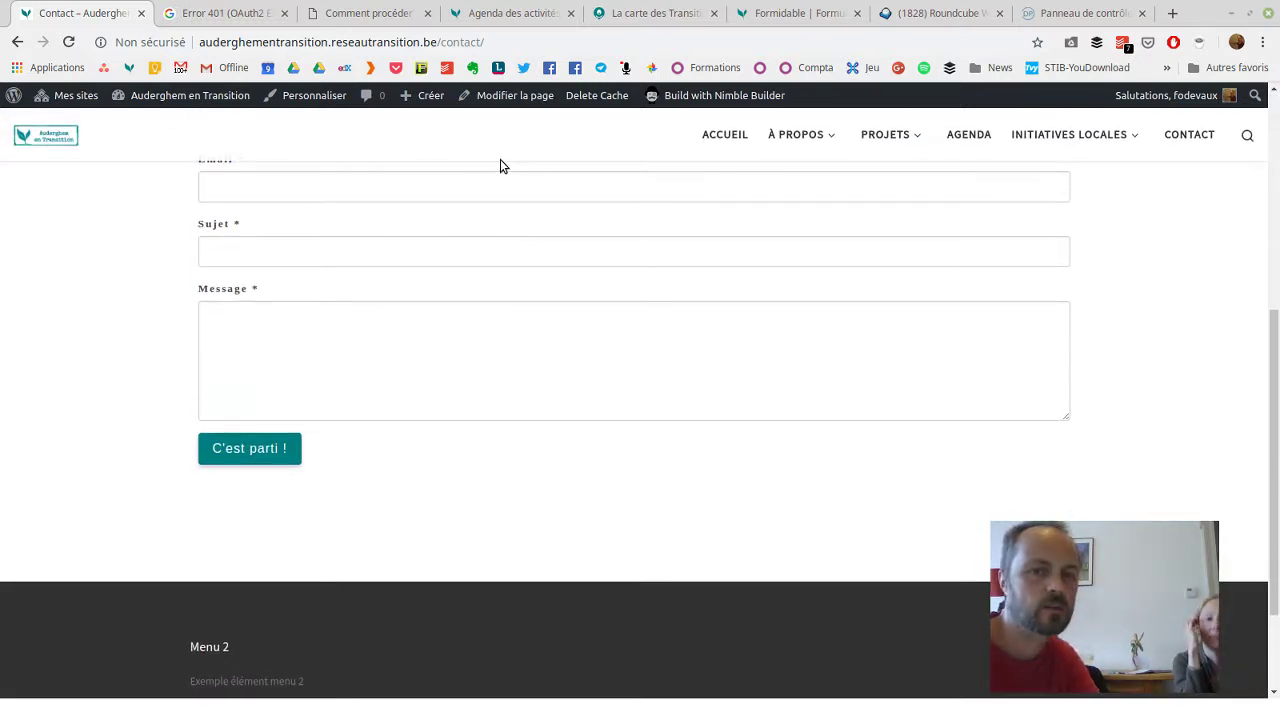
- Open the Contact page for editing and search the available blocks for "mail", clearing the search when done
click(524, 100)
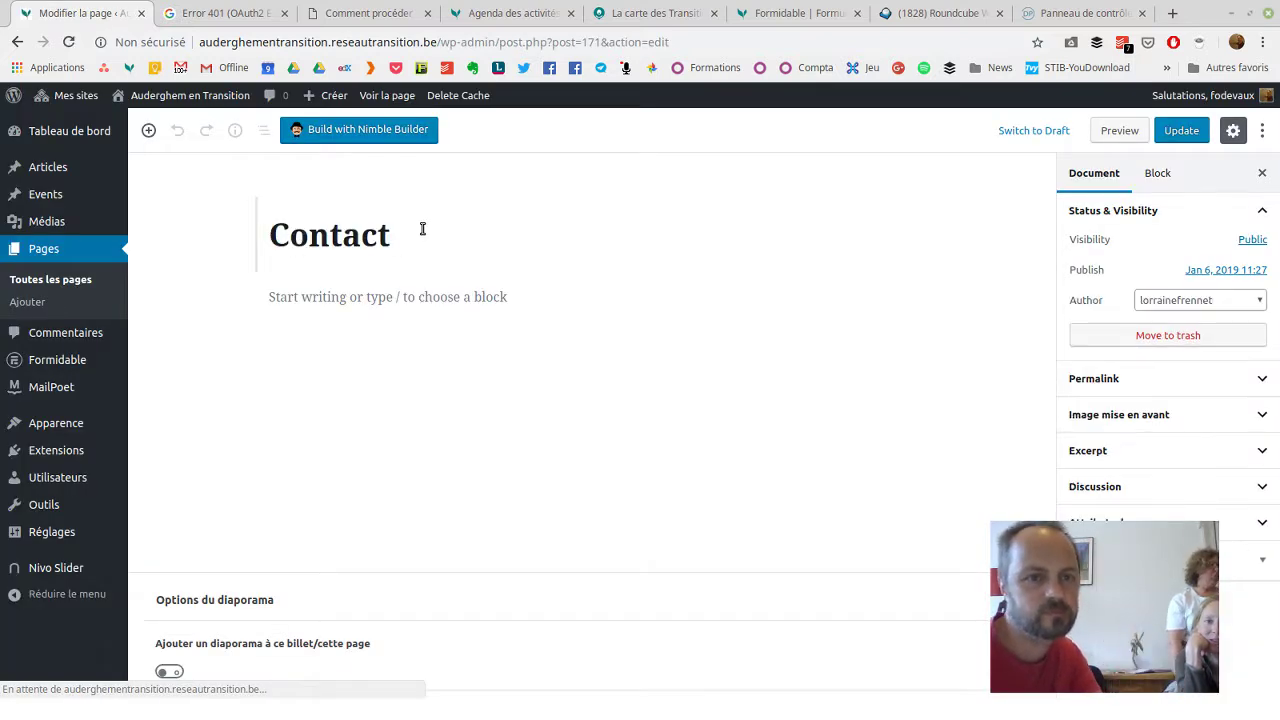
mouse_move(457, 303)
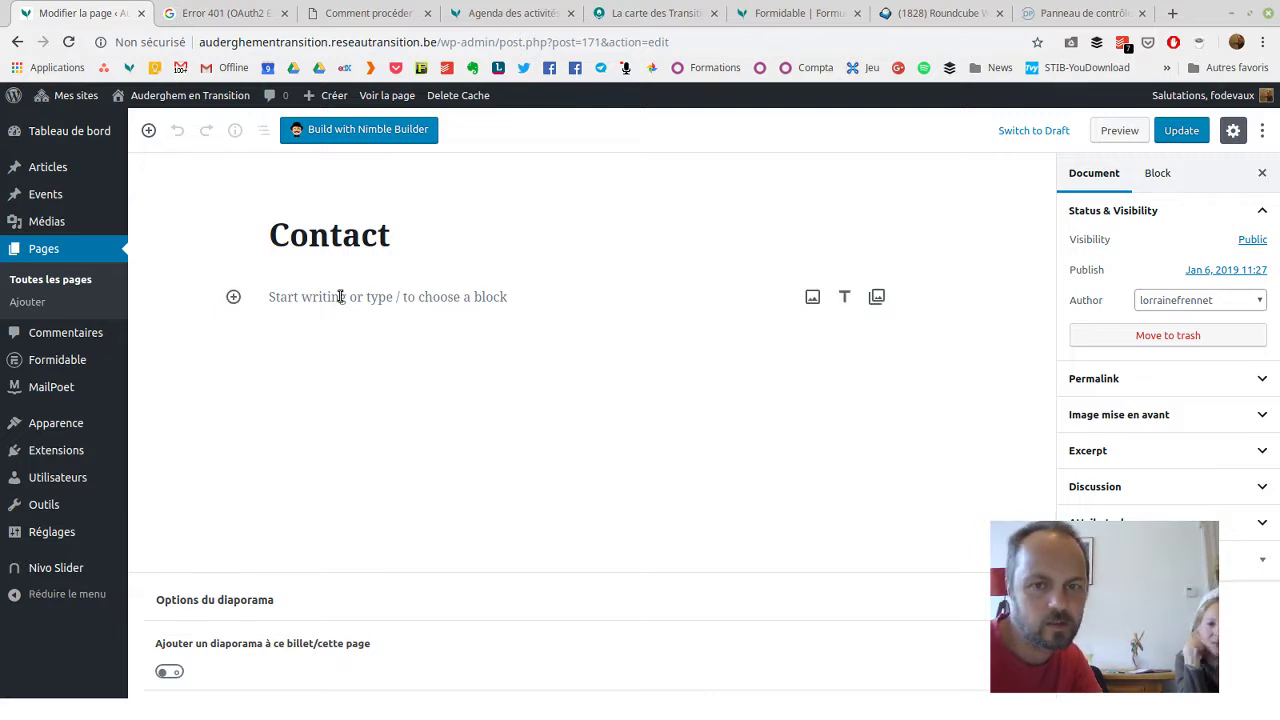
click(149, 132)
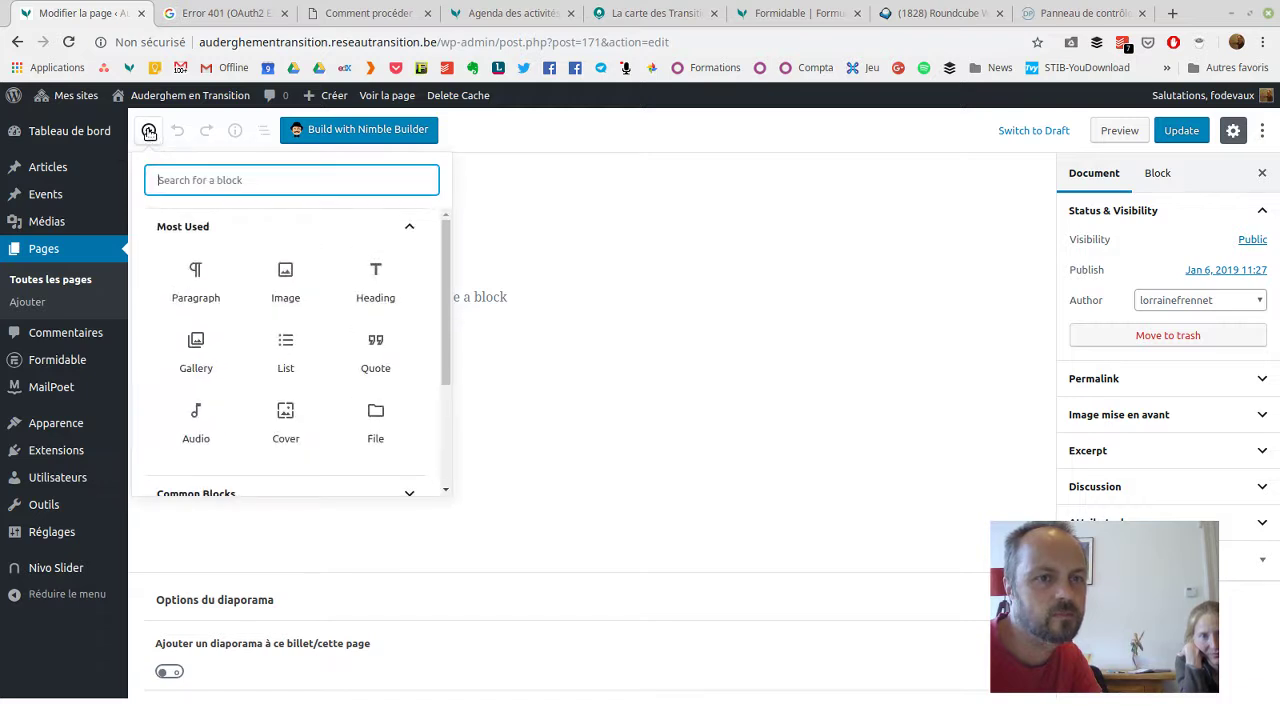
text(mail)
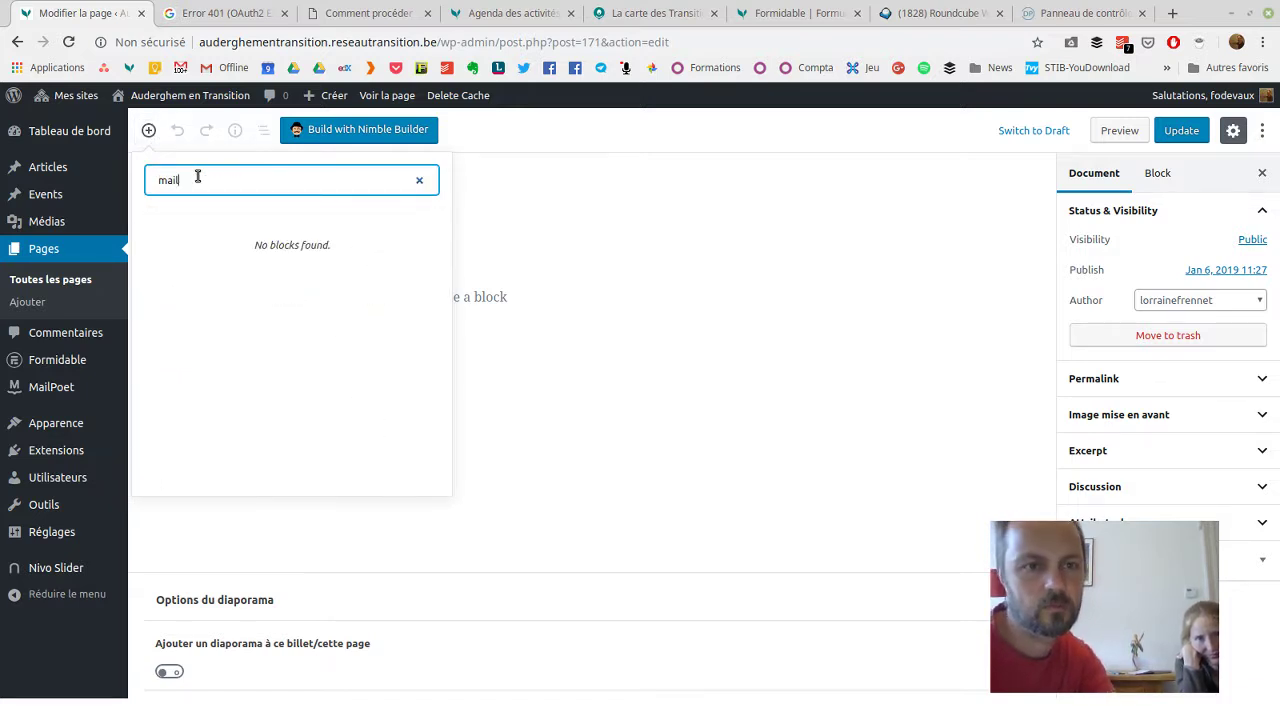
key(BackSpace)
key(BackSpace)
key(BackSpace)
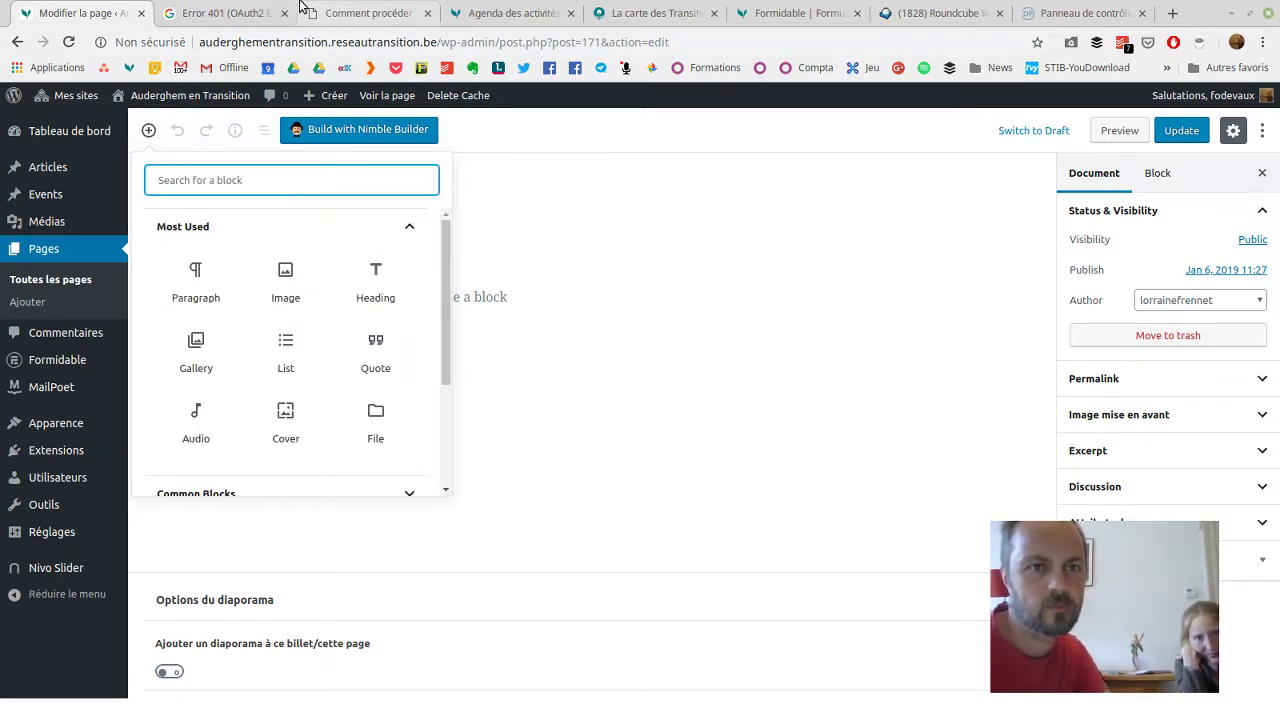
- Copy the Contact page editor's address and load it in the browser tab showing the Google 401 error
click(278, 45)
key(ctrl+c)
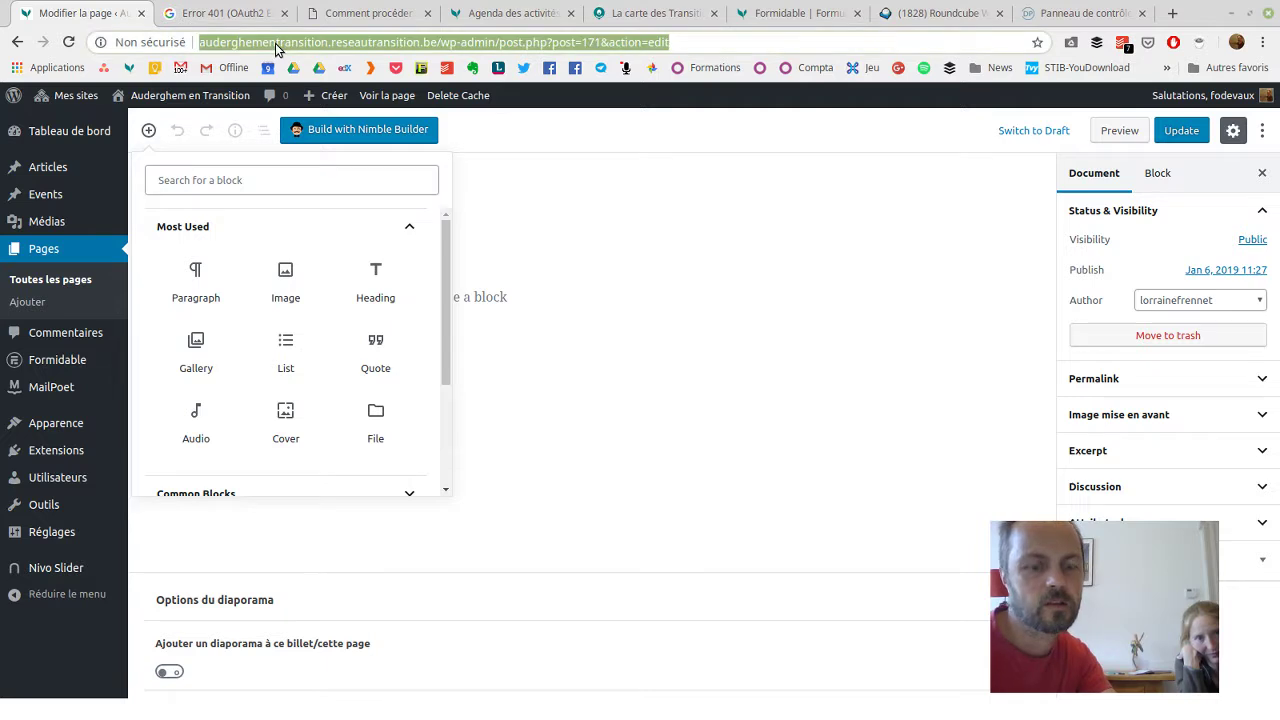
click(203, 6)
click(229, 43)
key(ctrl+v)
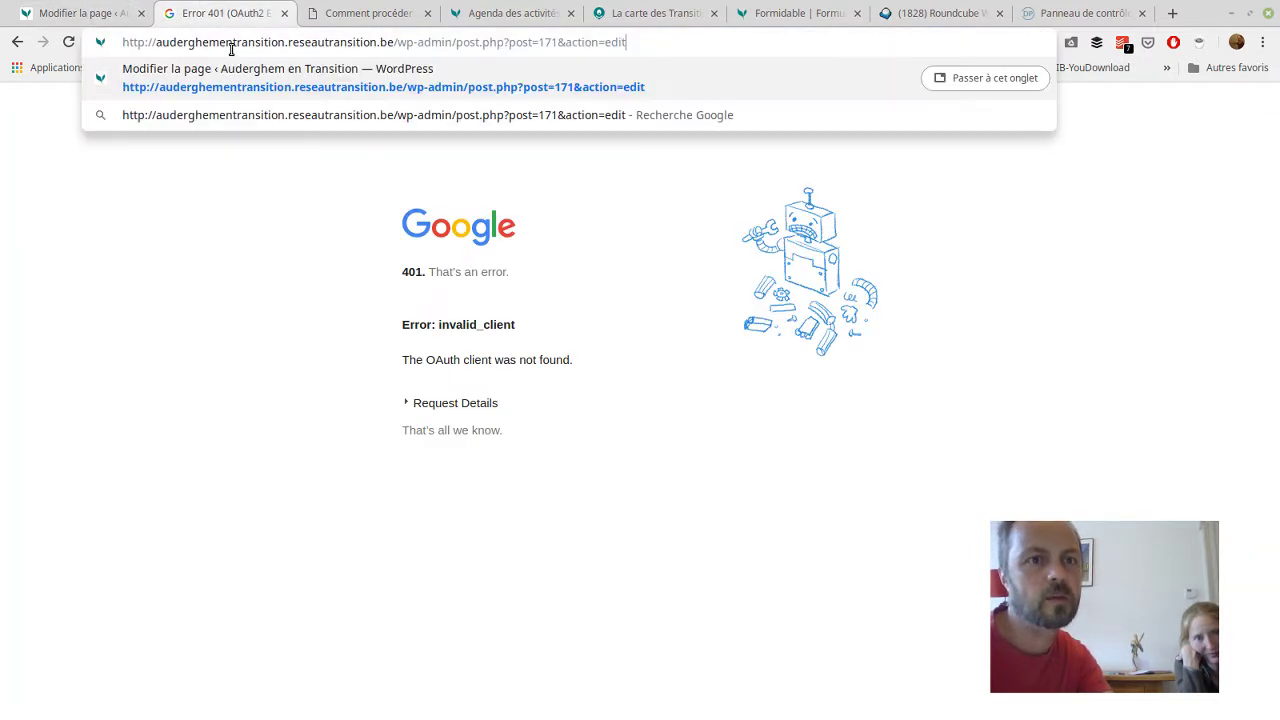
key(Return)
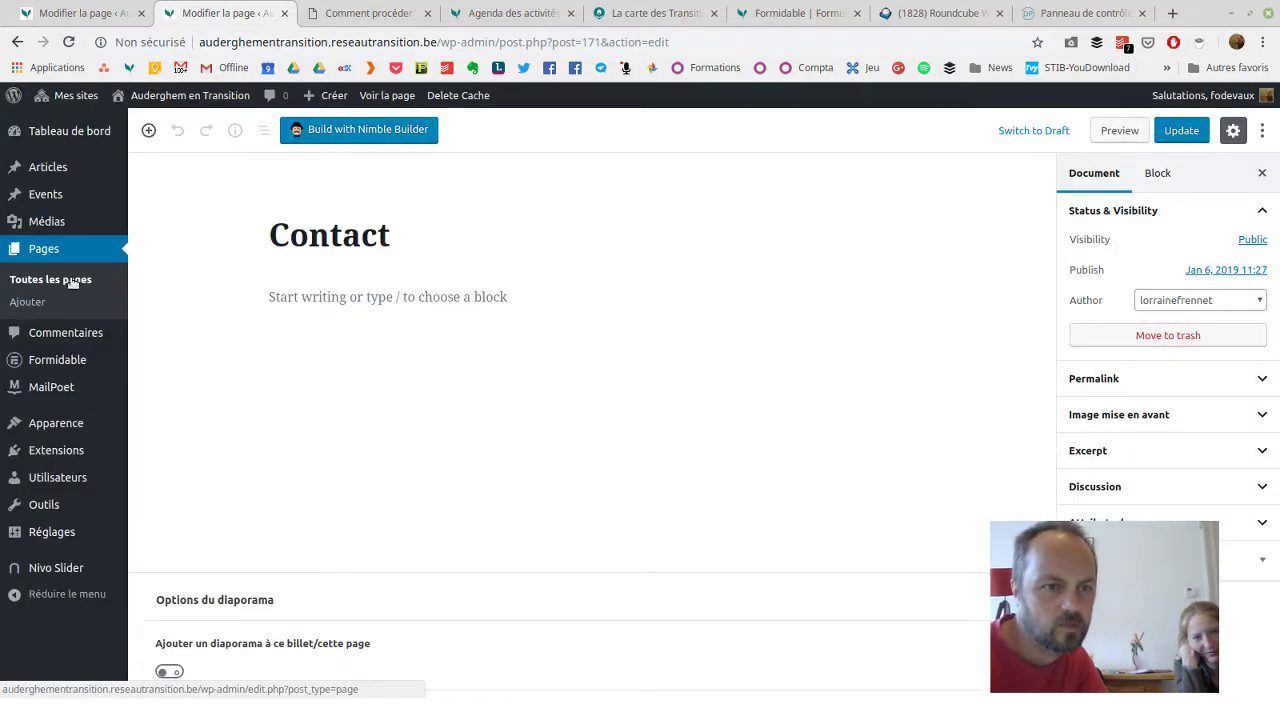
- Go to the MailPoet forms list and open "A GDPR friendly form" for editing
mouse_move(60, 383)
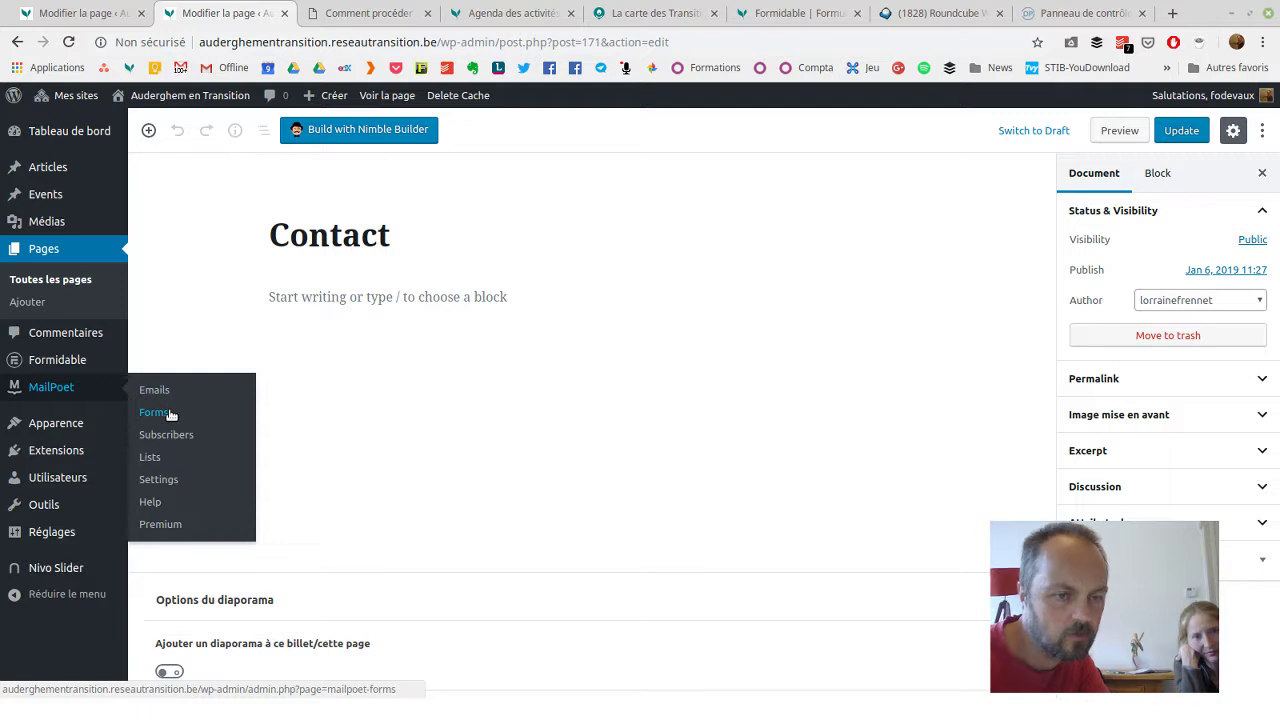
click(170, 413)
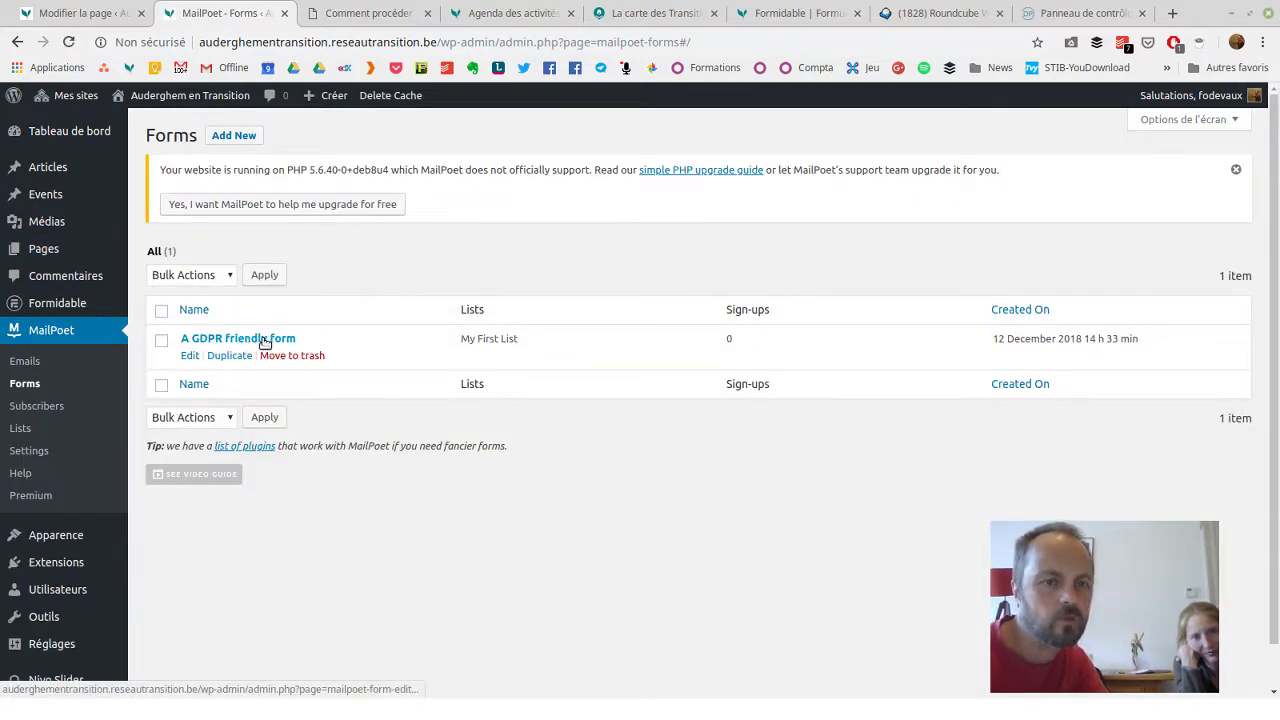
click(191, 355)
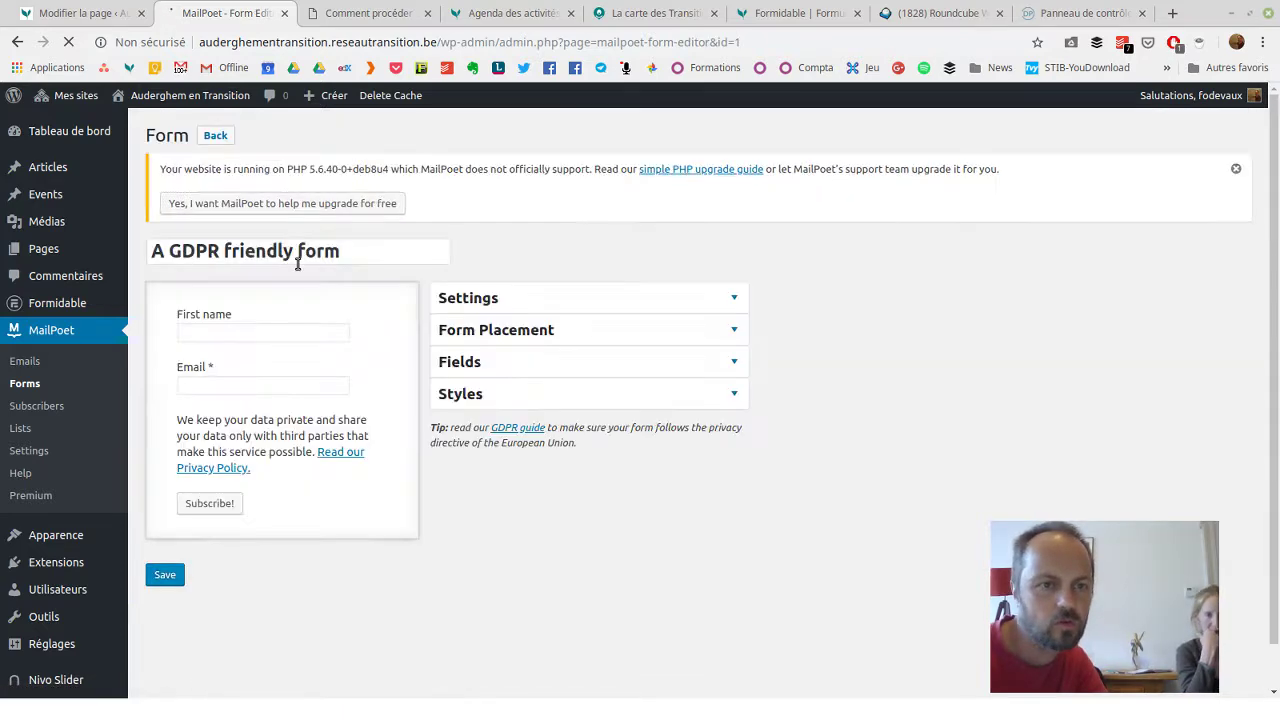
- Show the form's placement options and copy its shortcode, [mailpoet_form id="1"]
scroll(740, 381, down, 1)
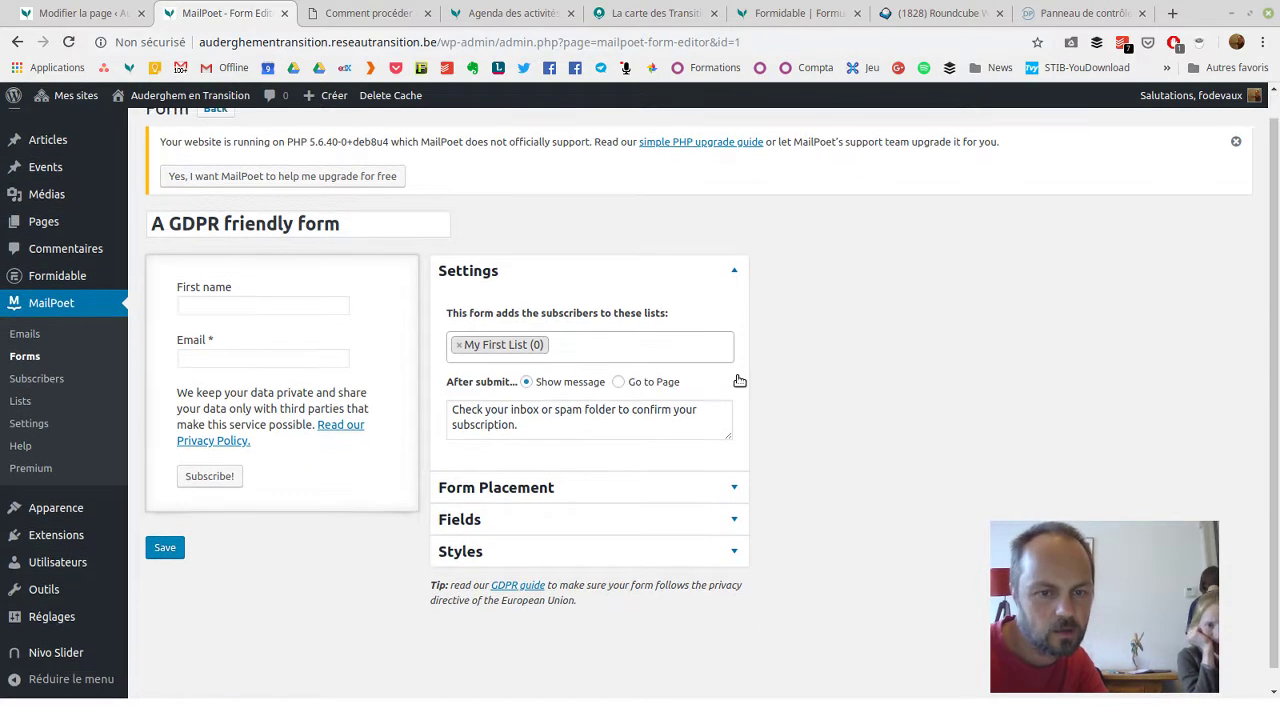
click(606, 485)
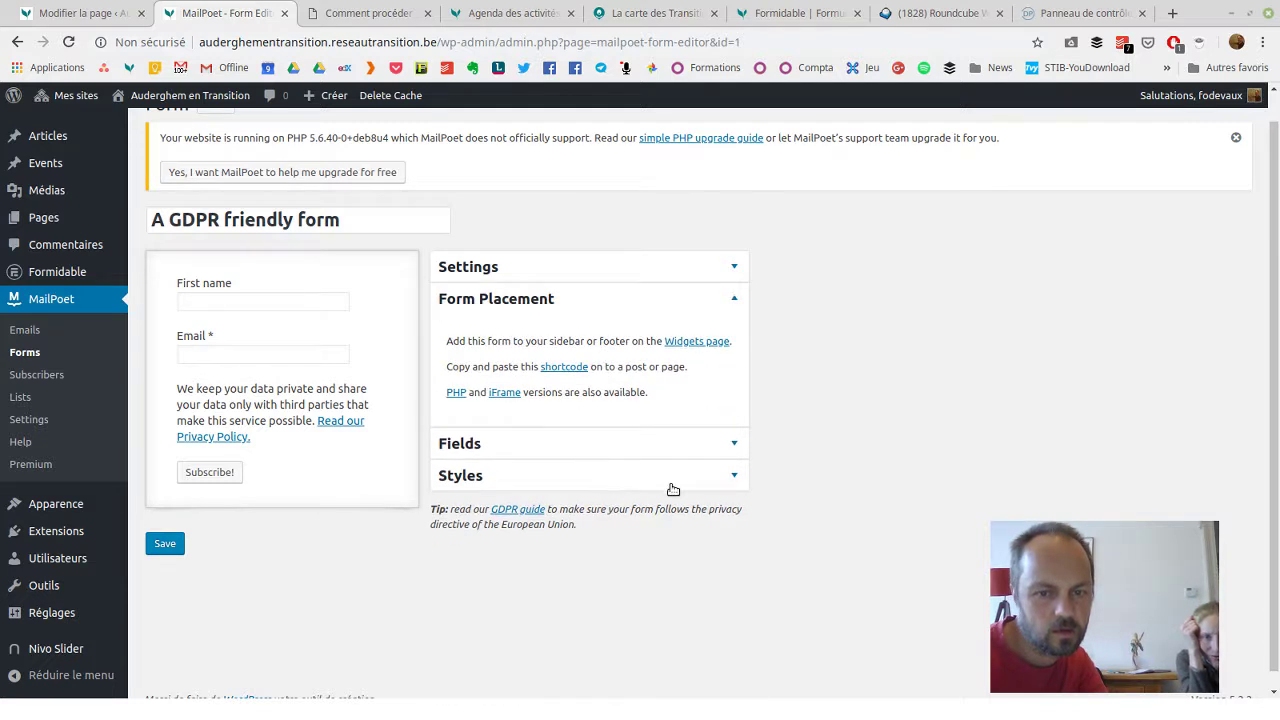
click(590, 368)
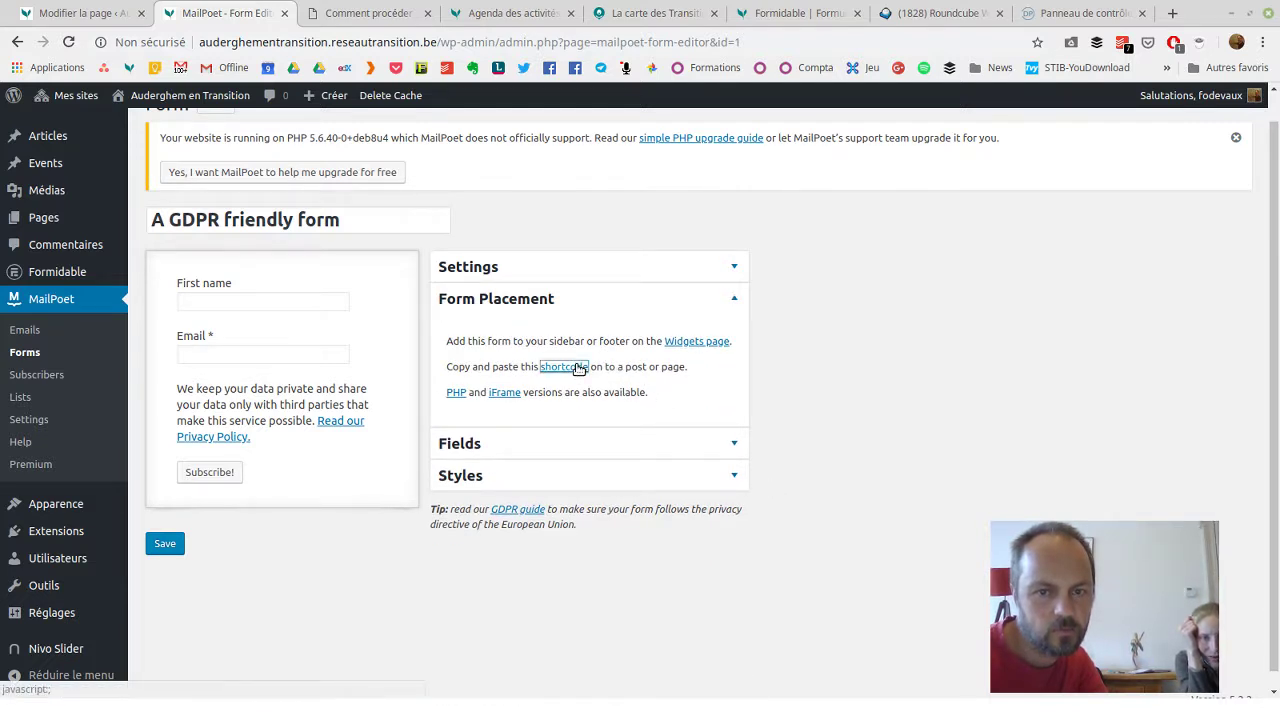
click(525, 420)
key(ctrl+c)
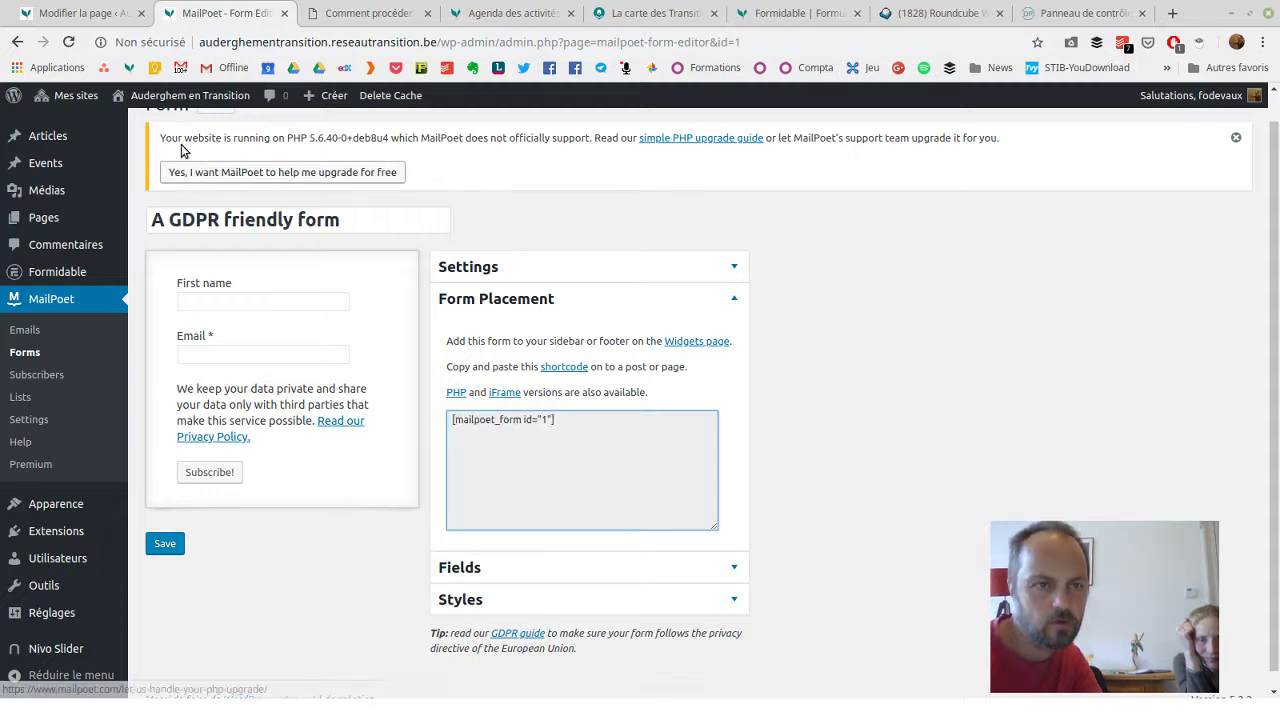
- Paste the shortcode [mailpoet_form id="1"] into the empty block under the Contact page's title and update the page
click(80, 13)
click(604, 368)
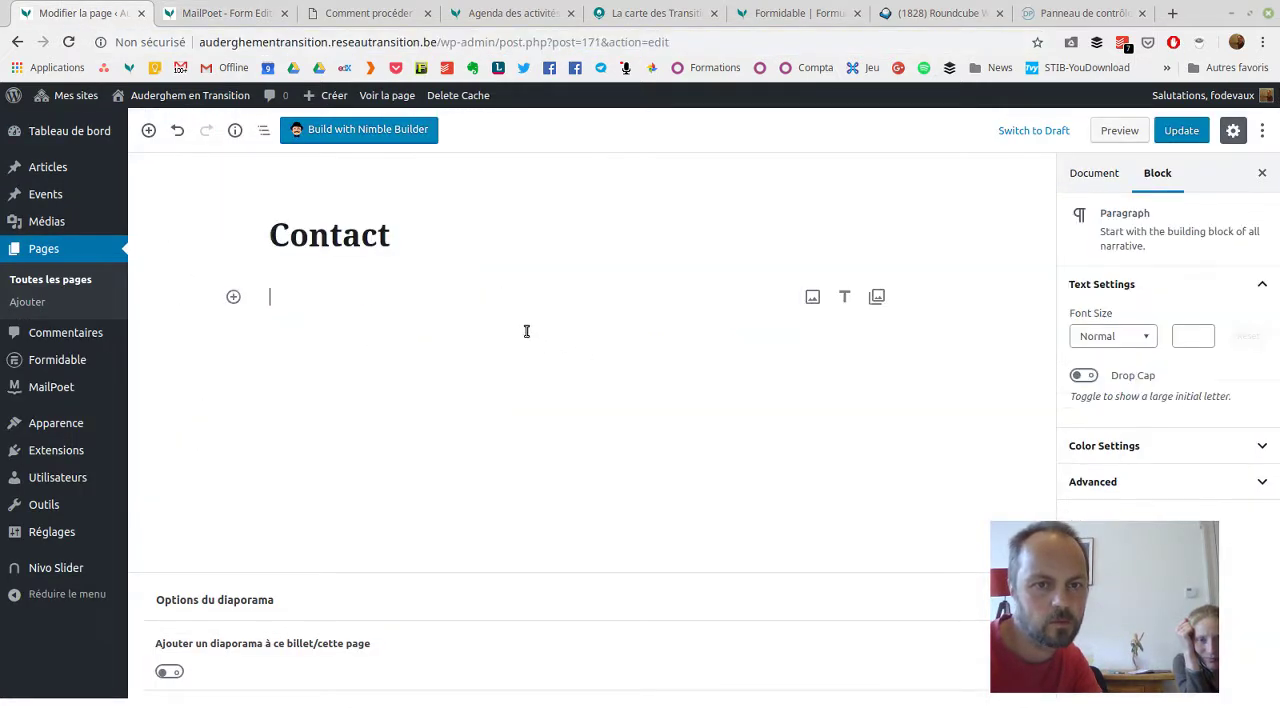
key(ctrl+v)
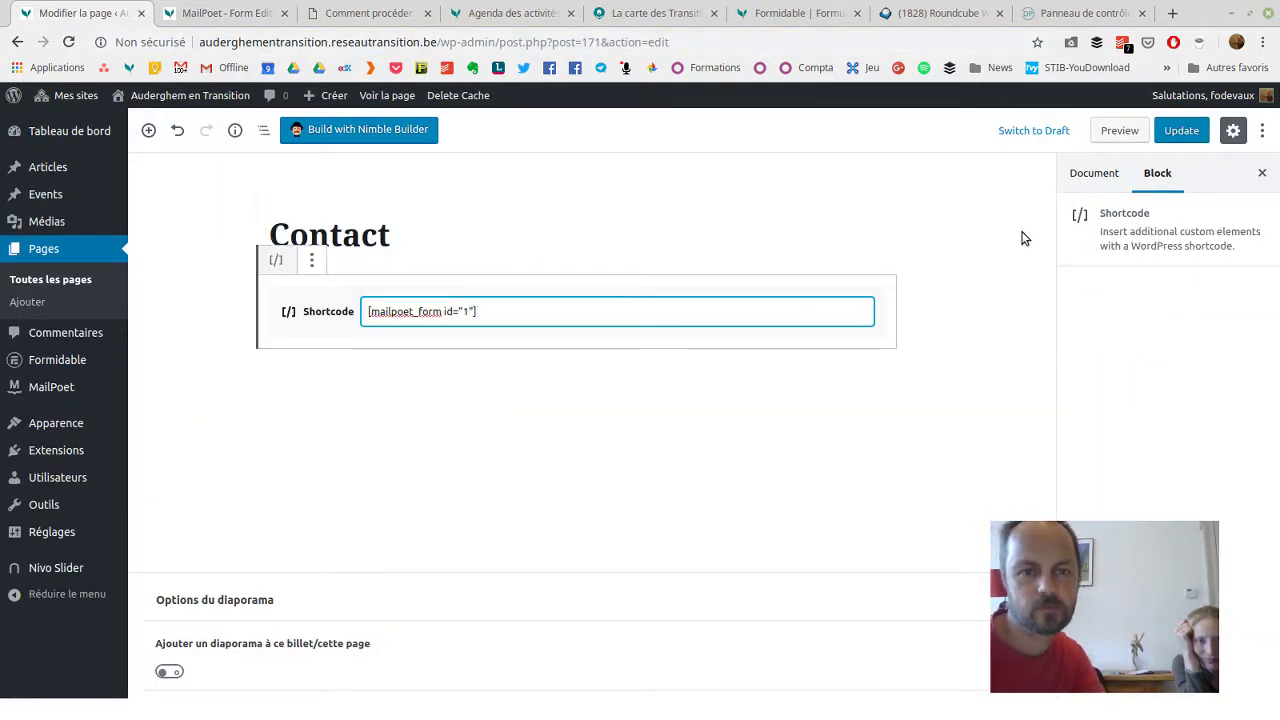
mouse_move(1200, 95)
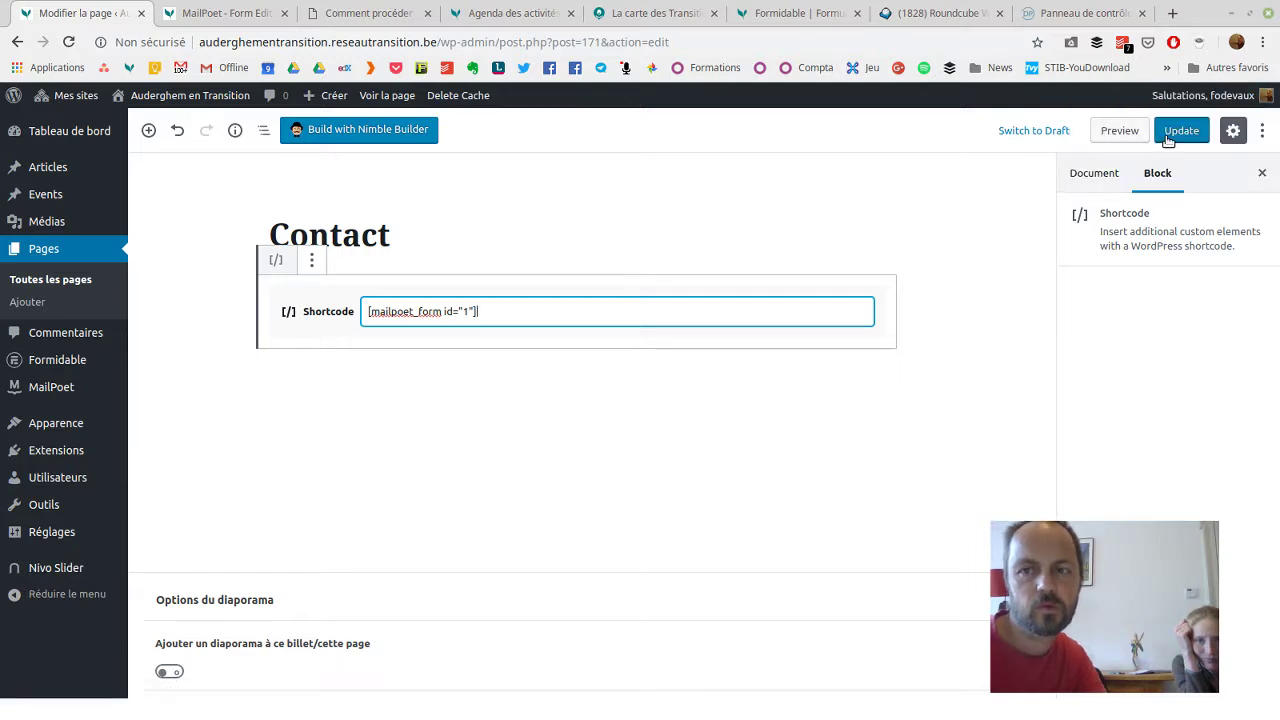
click(1168, 138)
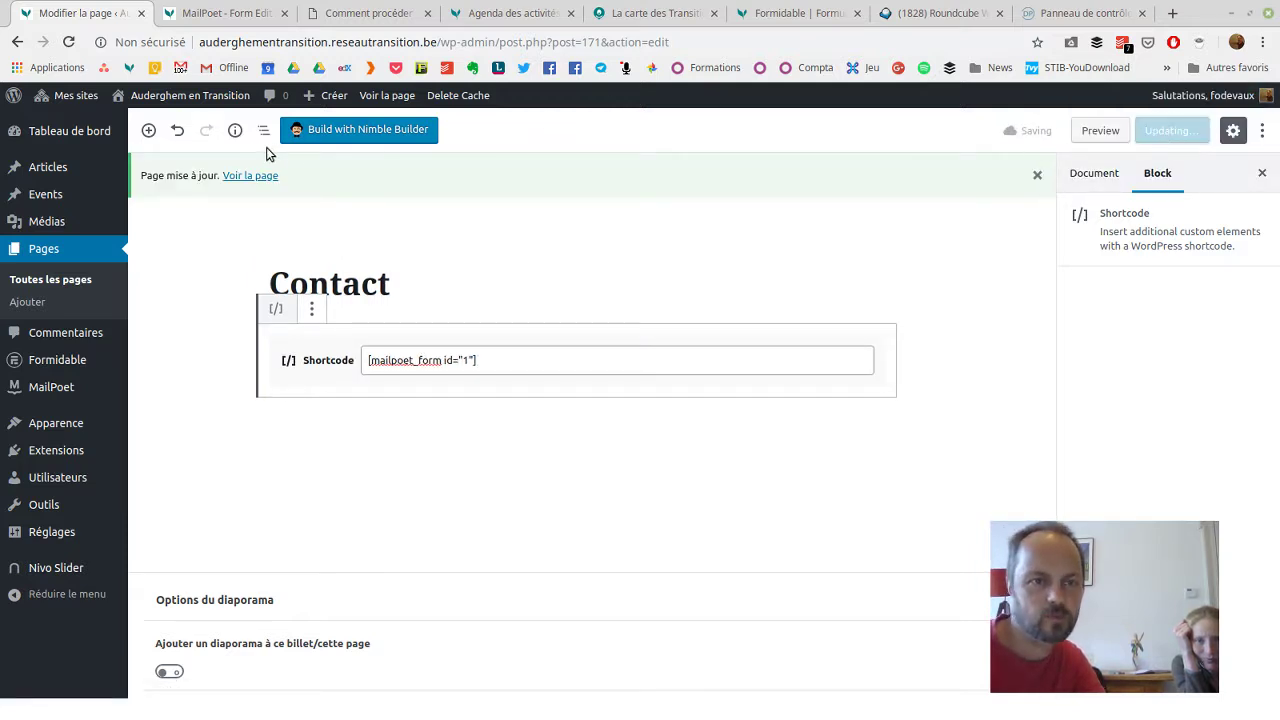
- View the published Contact page and examine the subscription form beneath the contact form
click(263, 176)
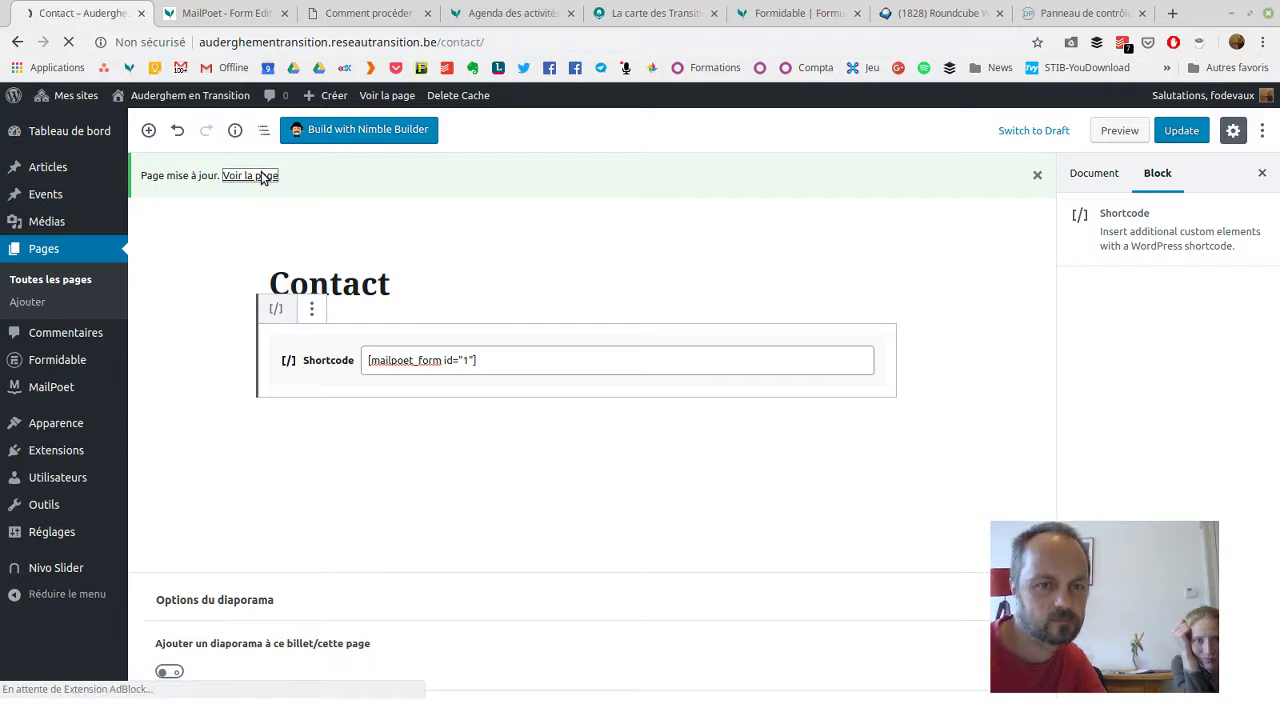
scroll(372, 306, down, 5)
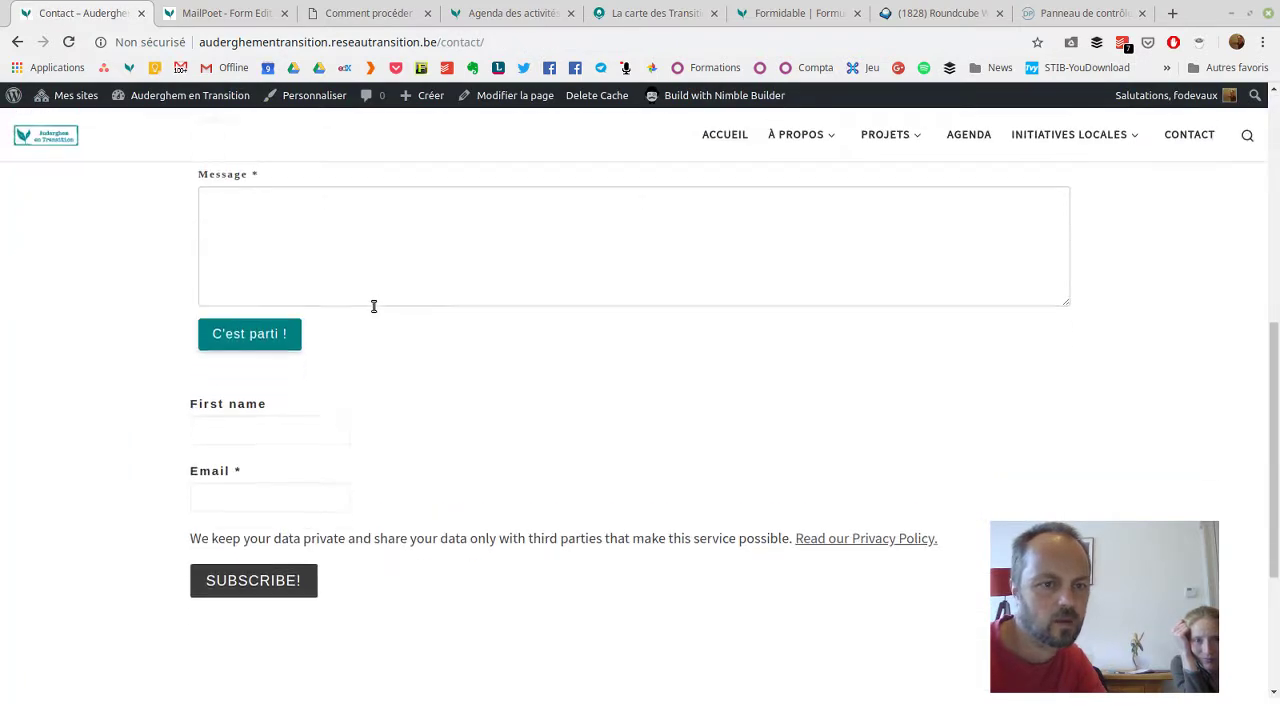
scroll(373, 306, down, 2)
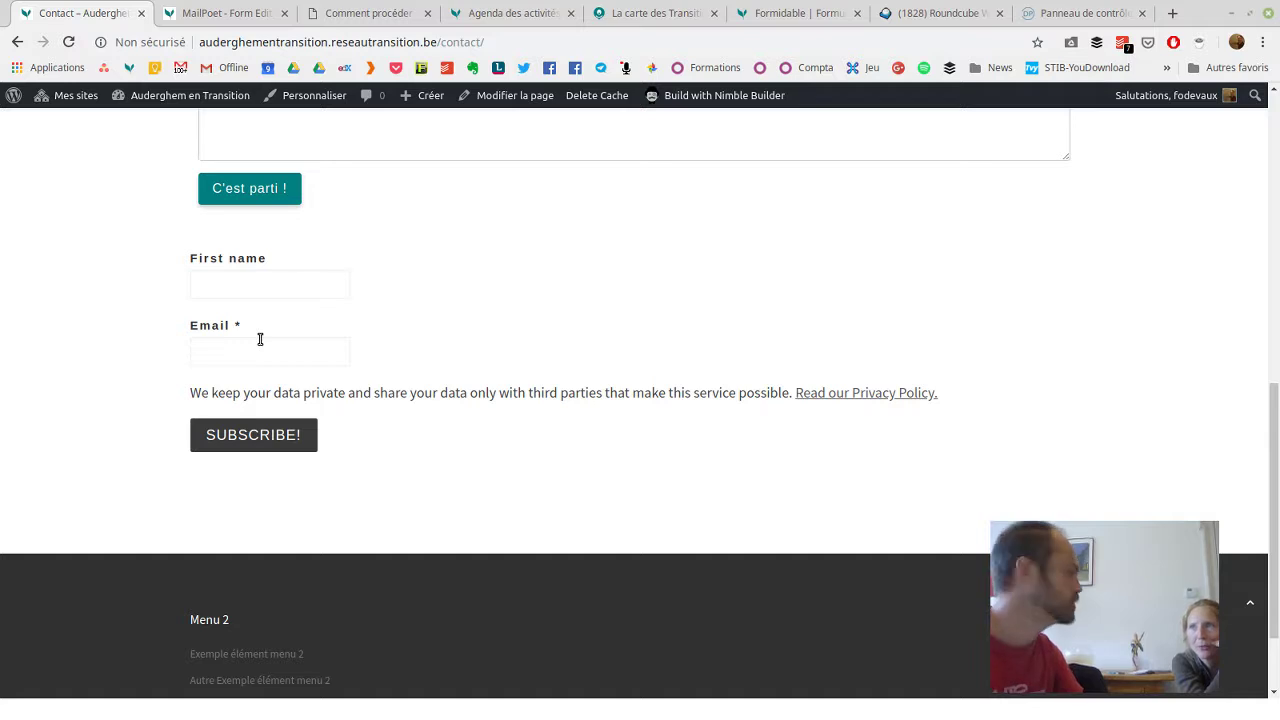
scroll(260, 339, up, 3)
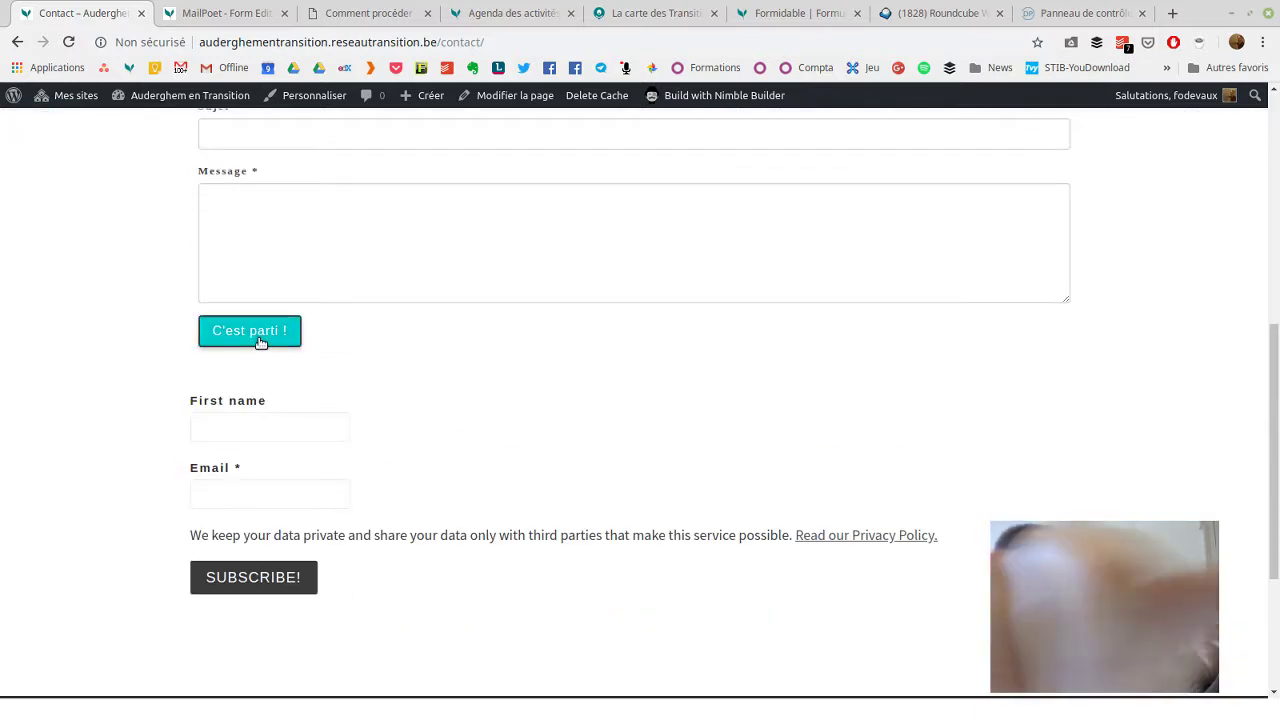
scroll(260, 343, down, 3)
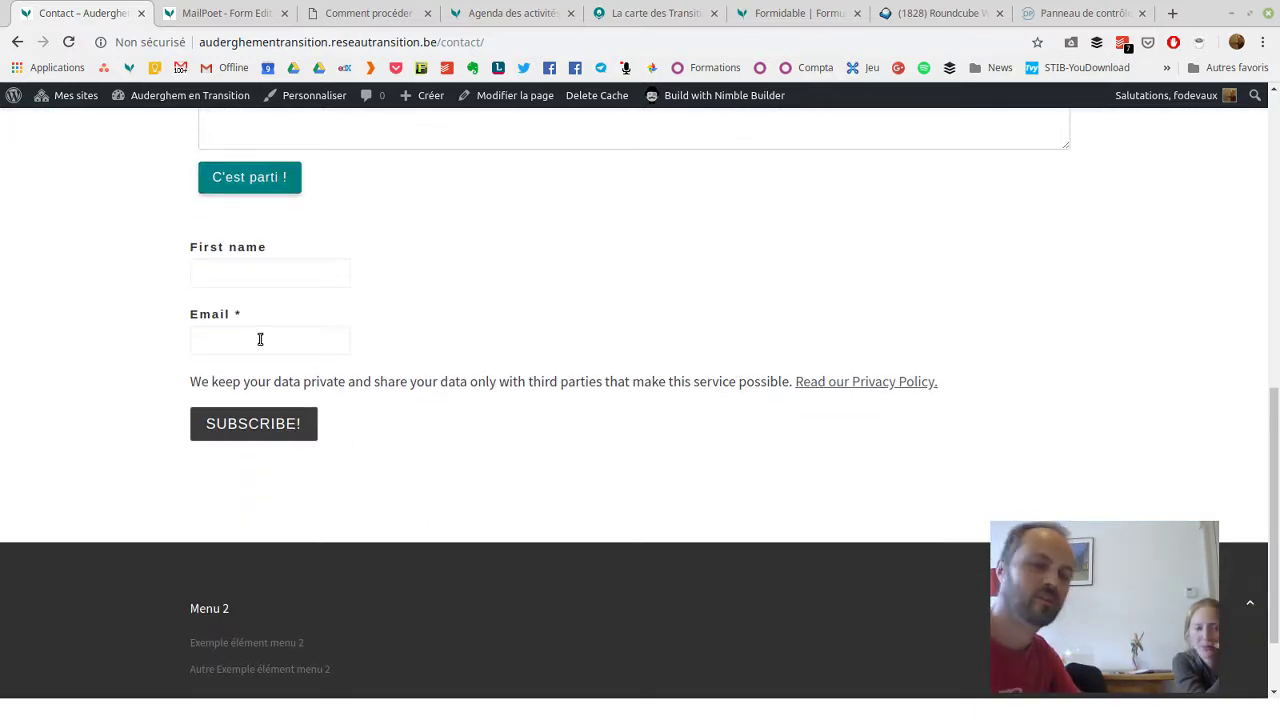
scroll(260, 339, down, 1)
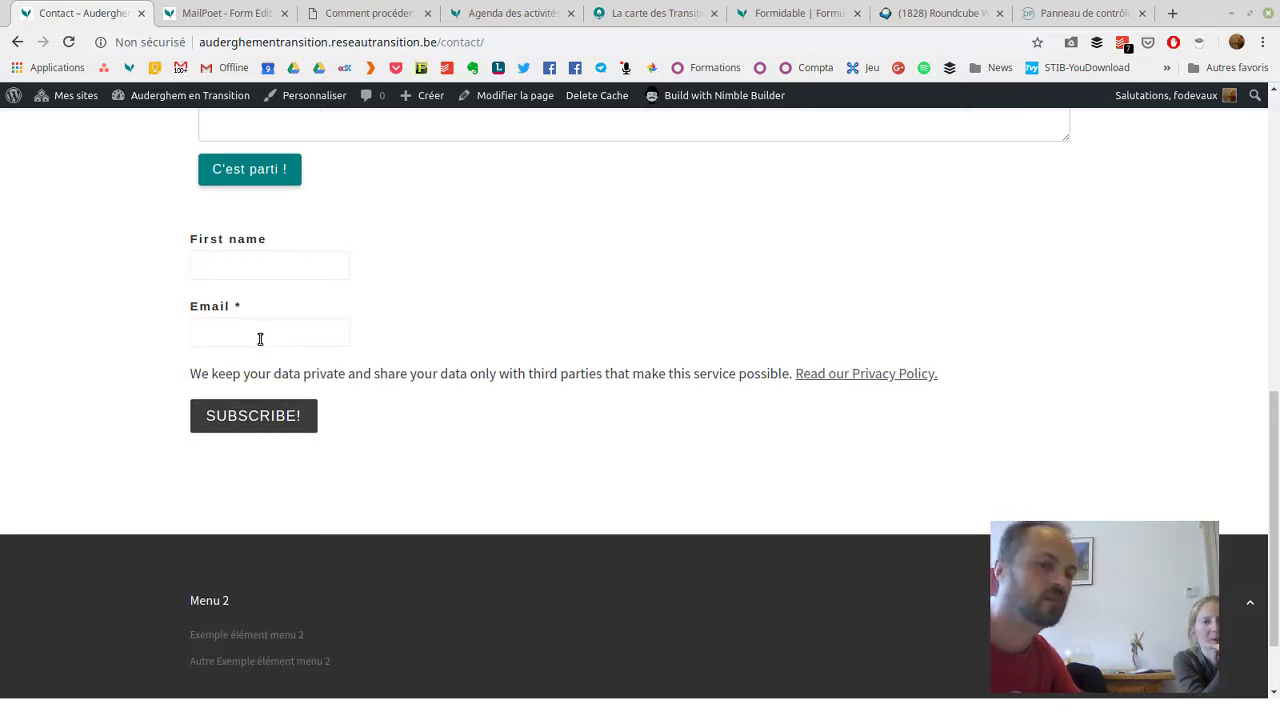
- Return to the MailPoet form editor and show the settings of "A GDPR friendly form"
click(200, 12)
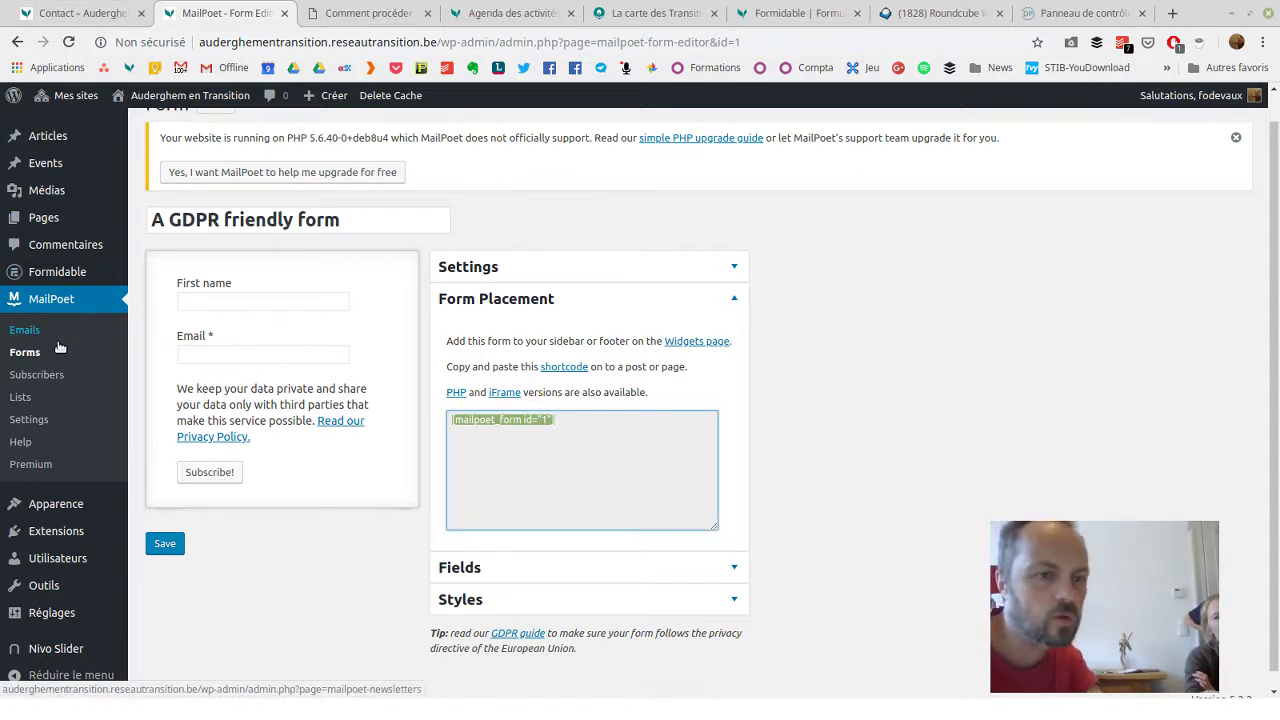
click(597, 267)
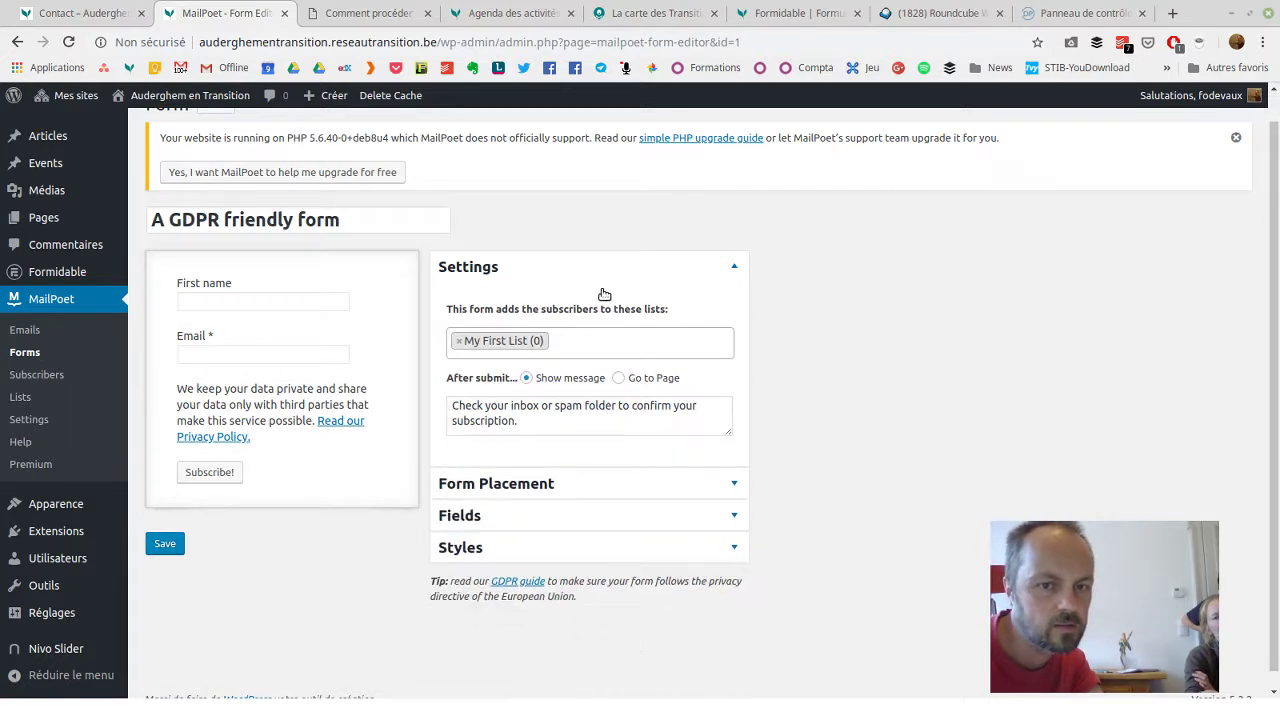